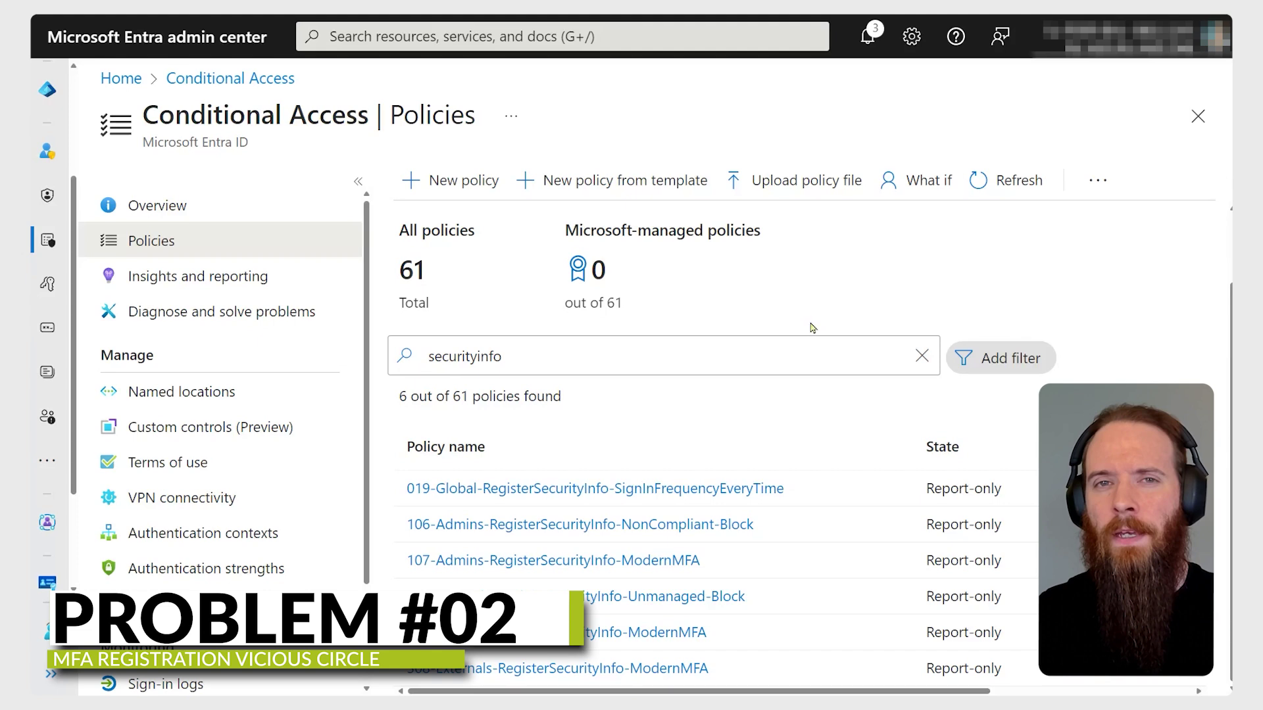
{"action": "left_click", "coordinate": [657, 633]}
{"action": "scroll", "coordinate": [239, 395], "scroll_direction": "down", "scroll_amount": 3}
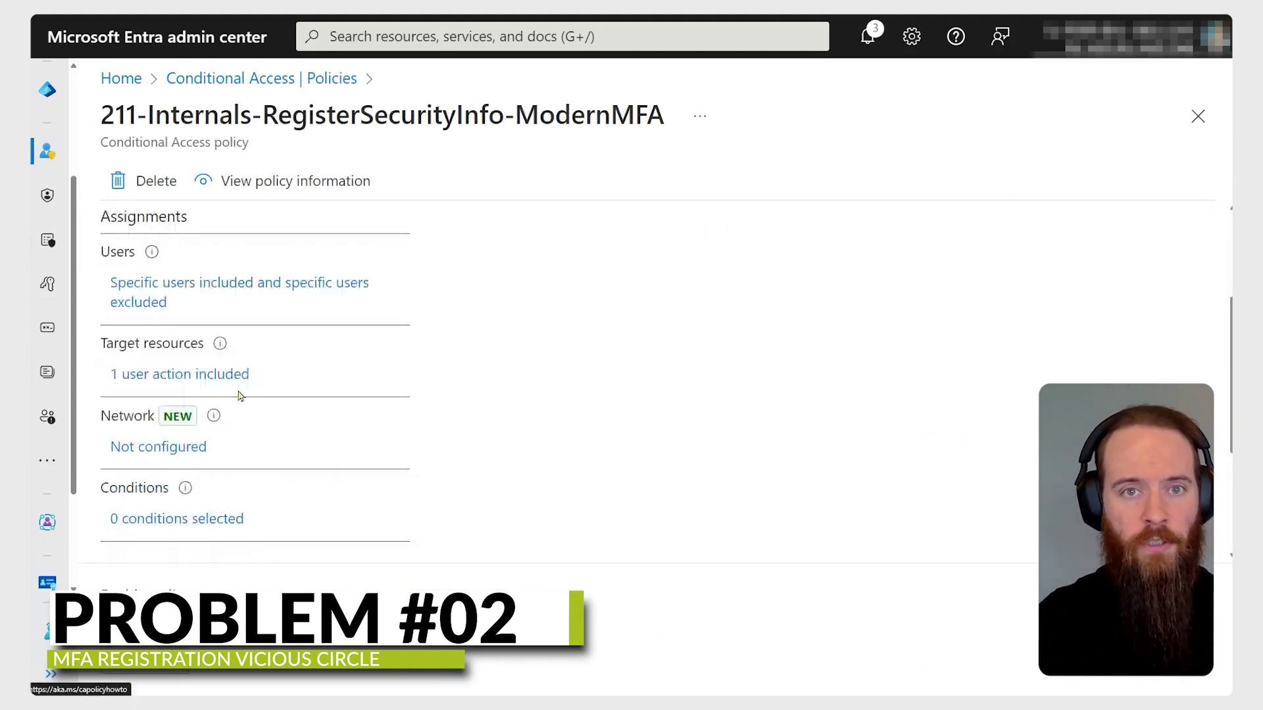
{"action": "left_click", "coordinate": [235, 375]}
{"action": "scroll", "coordinate": [440, 459], "scroll_direction": "down", "scroll_amount": 3}
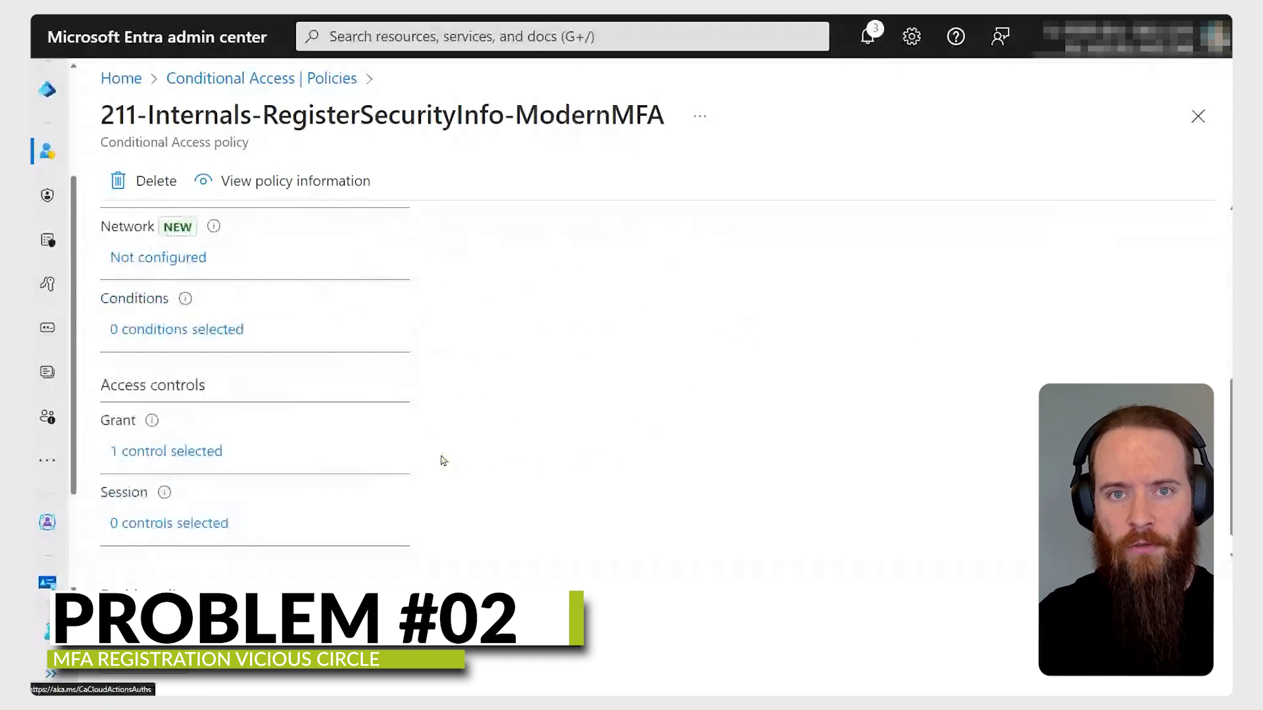
{"action": "left_click", "coordinate": [245, 451]}
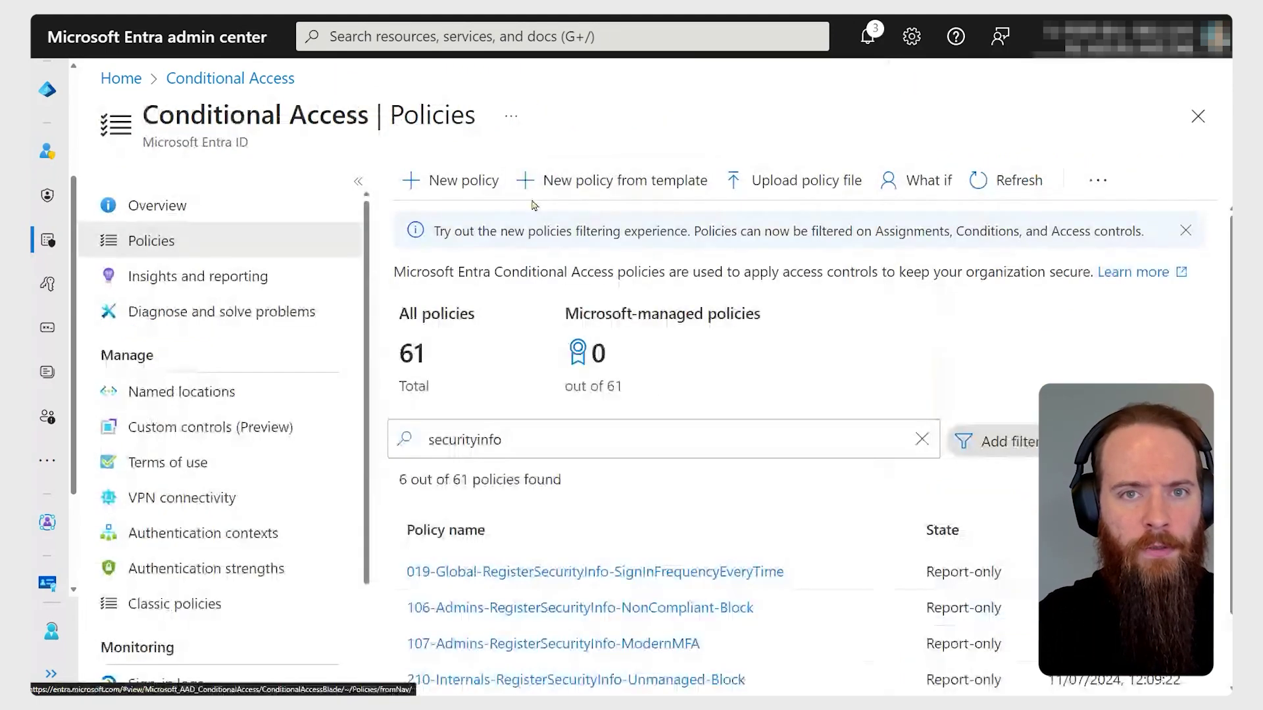
Open the Temporary Access Pass policy settings: 10-minute minimum, 1-day maximum, 1-hour default lifetime, 8 characters.
{"action": "left_click", "coordinate": [46, 675]}
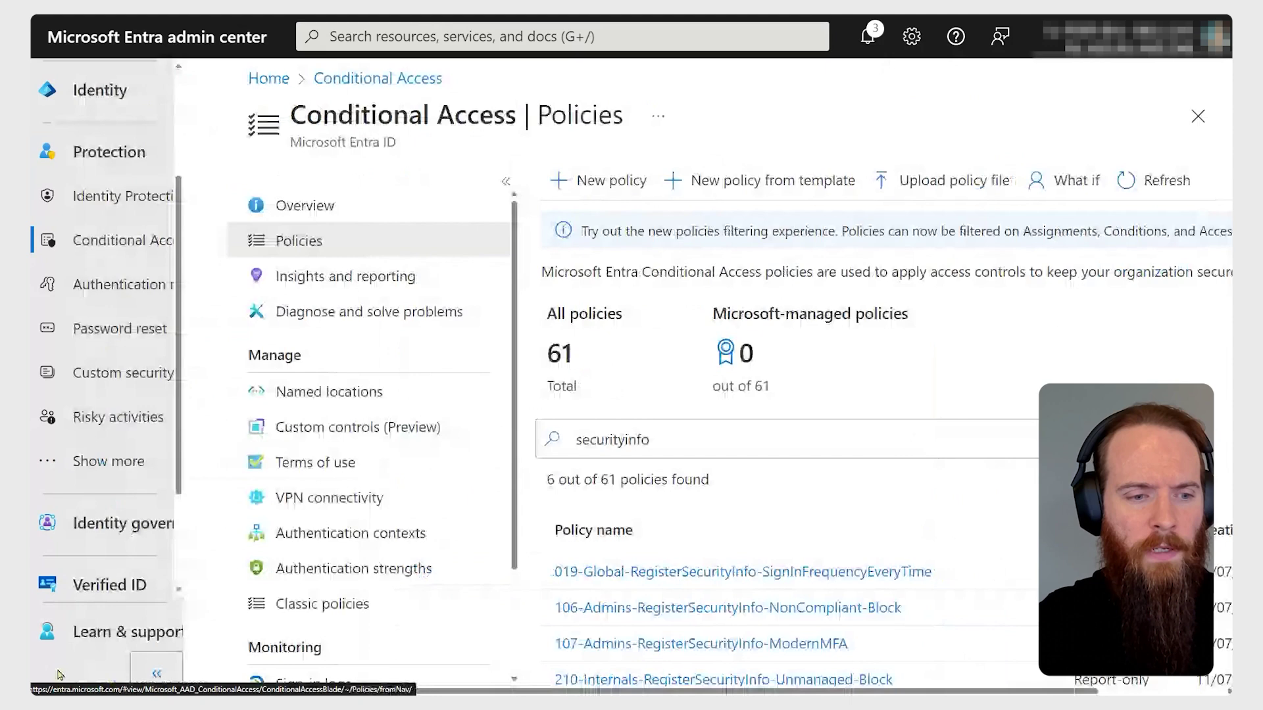
{"action": "left_click", "coordinate": [191, 298]}
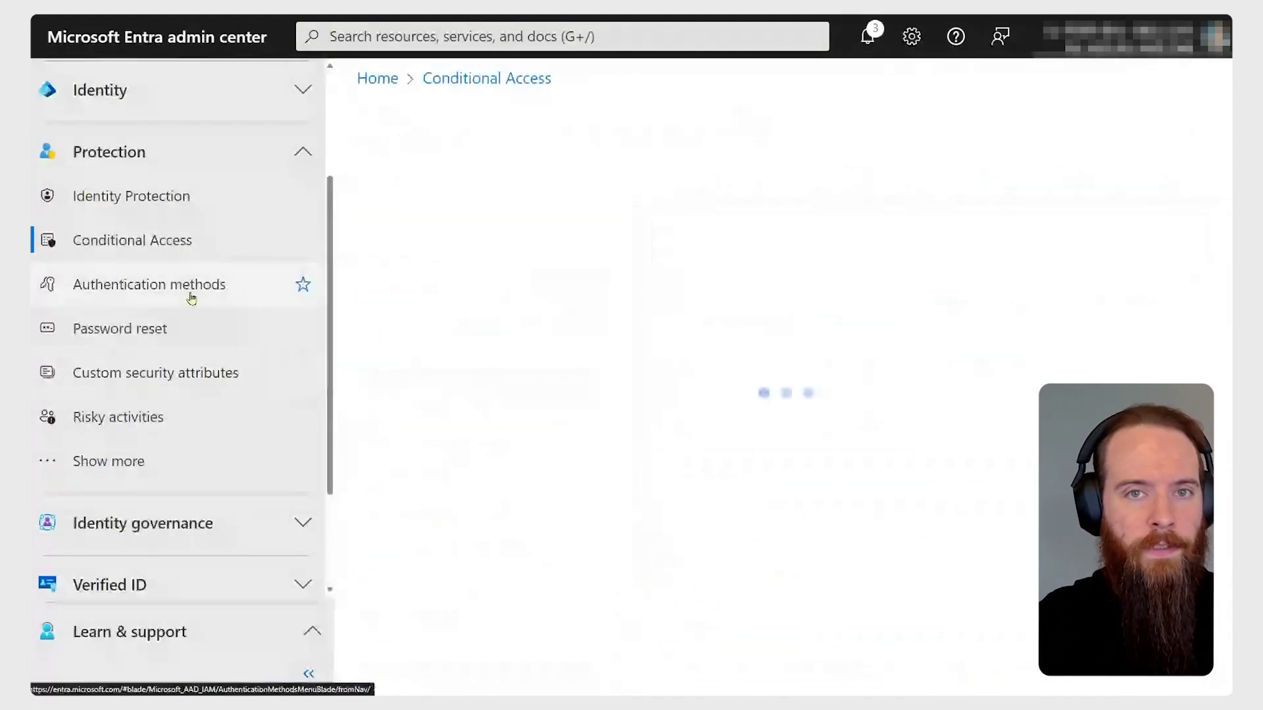
{"action": "scroll", "coordinate": [651, 465], "scroll_direction": "down", "scroll_amount": 3}
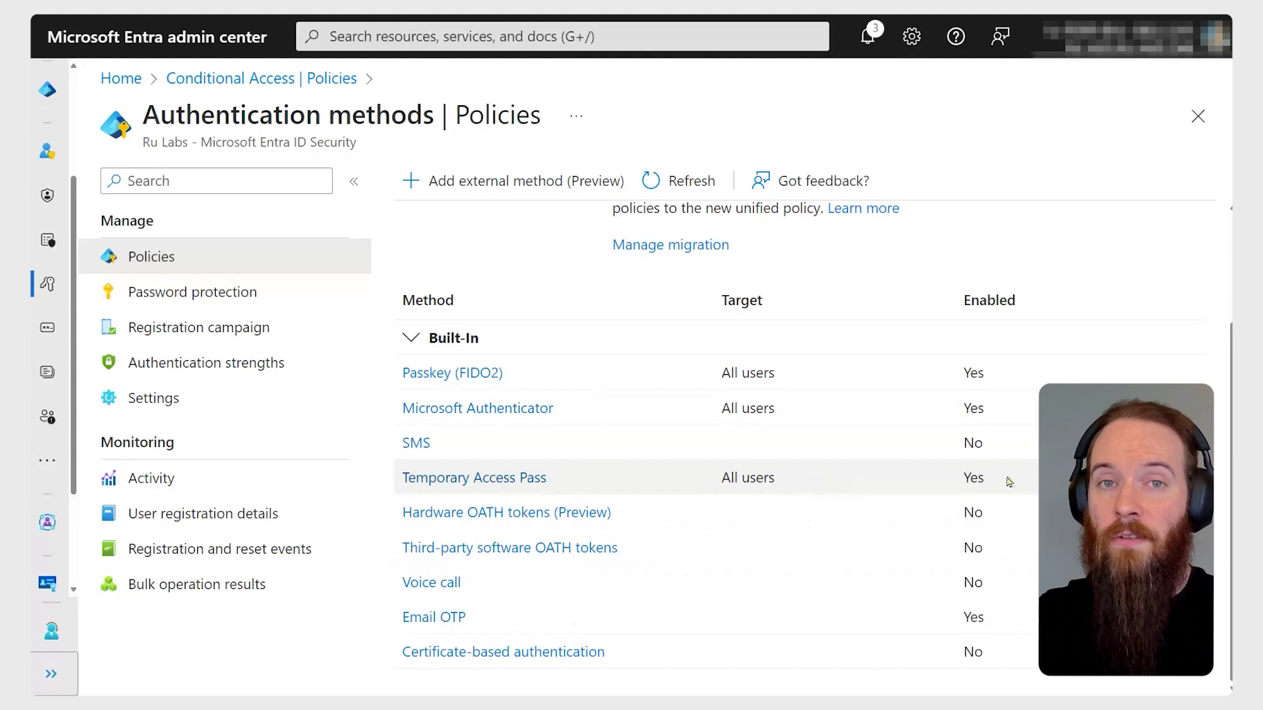
{"action": "left_click", "coordinate": [499, 478]}
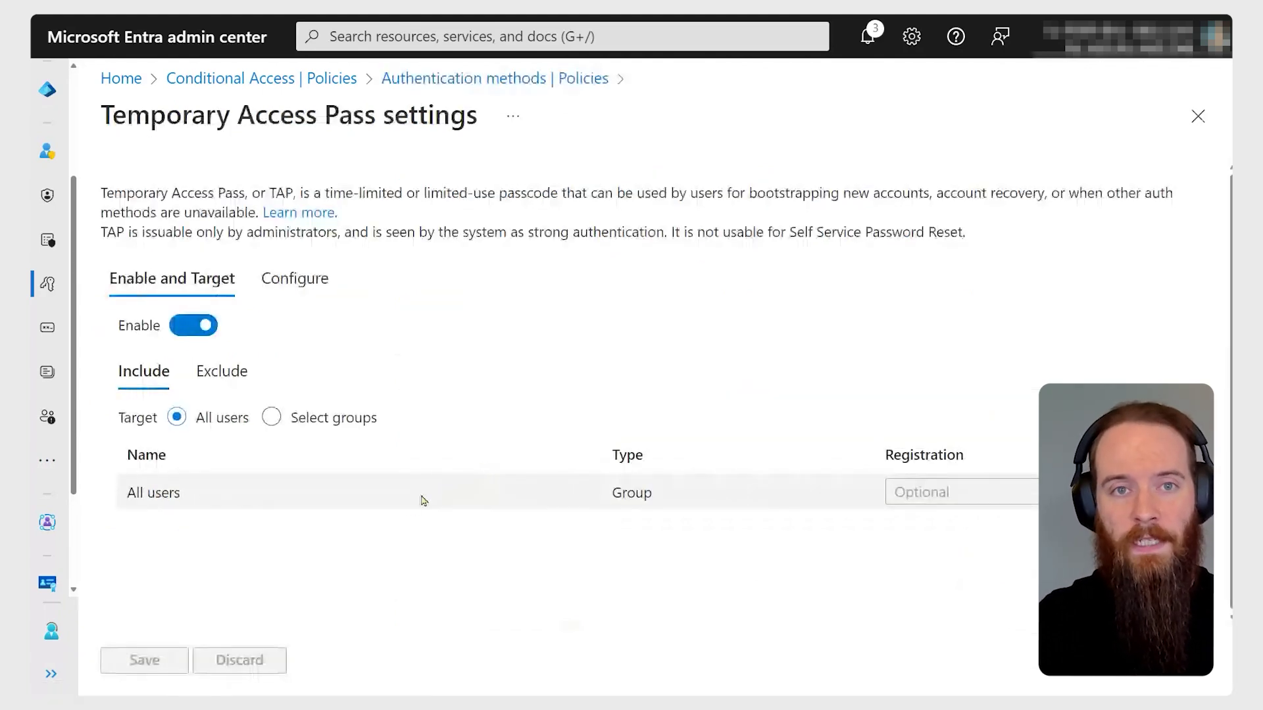
{"action": "left_click", "coordinate": [233, 384]}
{"action": "left_click", "coordinate": [125, 372]}
{"action": "left_click_drag", "start_coordinate": [292, 282], "coordinate": [298, 282]}
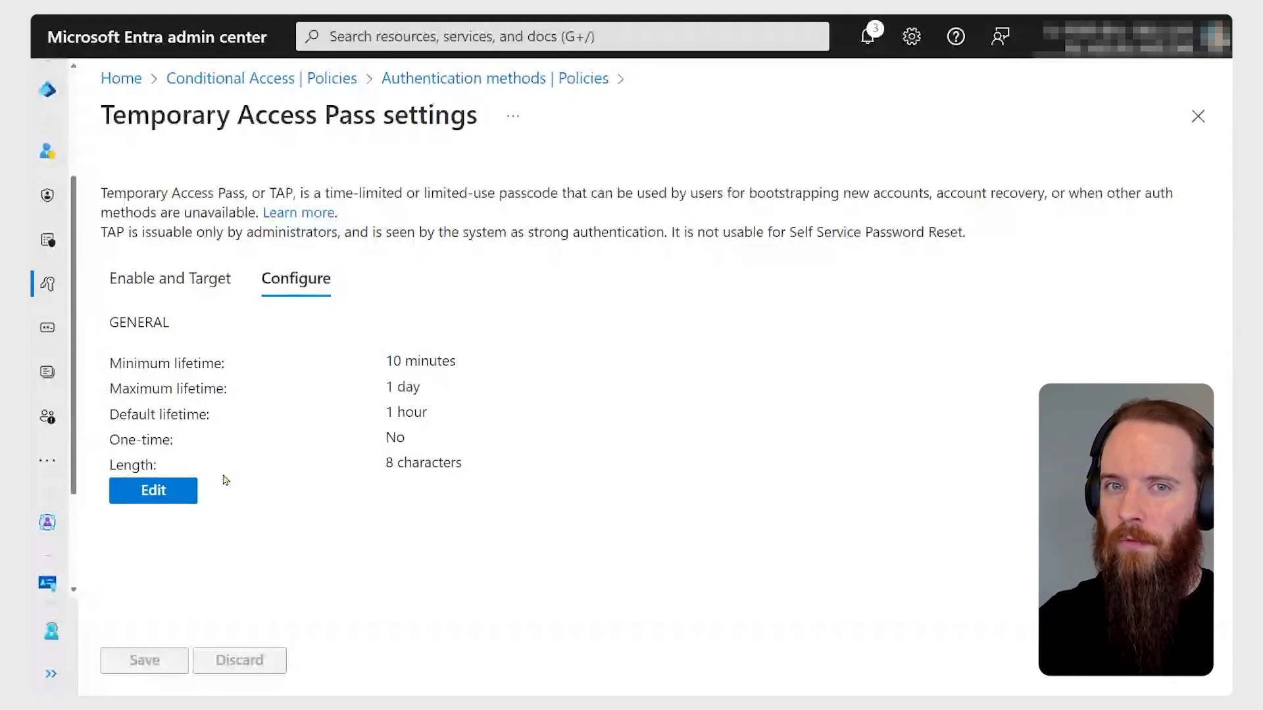
{"action": "left_click", "coordinate": [185, 491]}
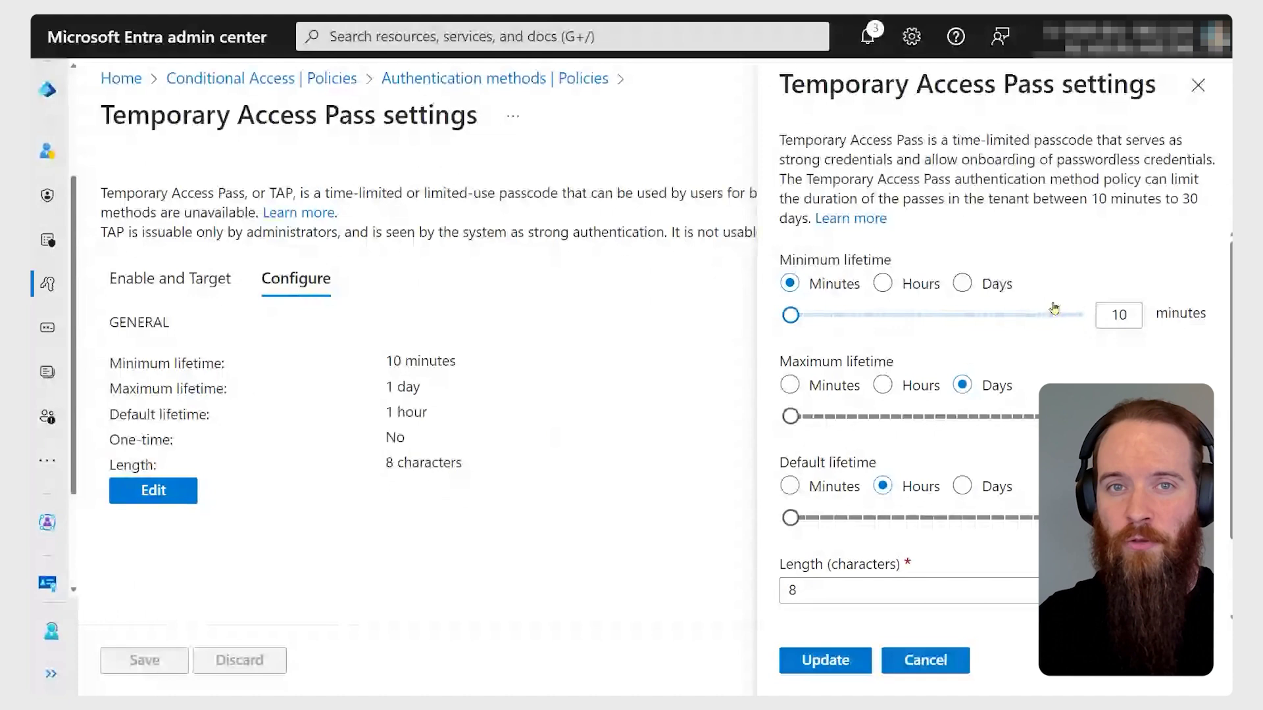
{"action": "left_click_drag", "start_coordinate": [910, 91], "coordinate": [795, 92]}
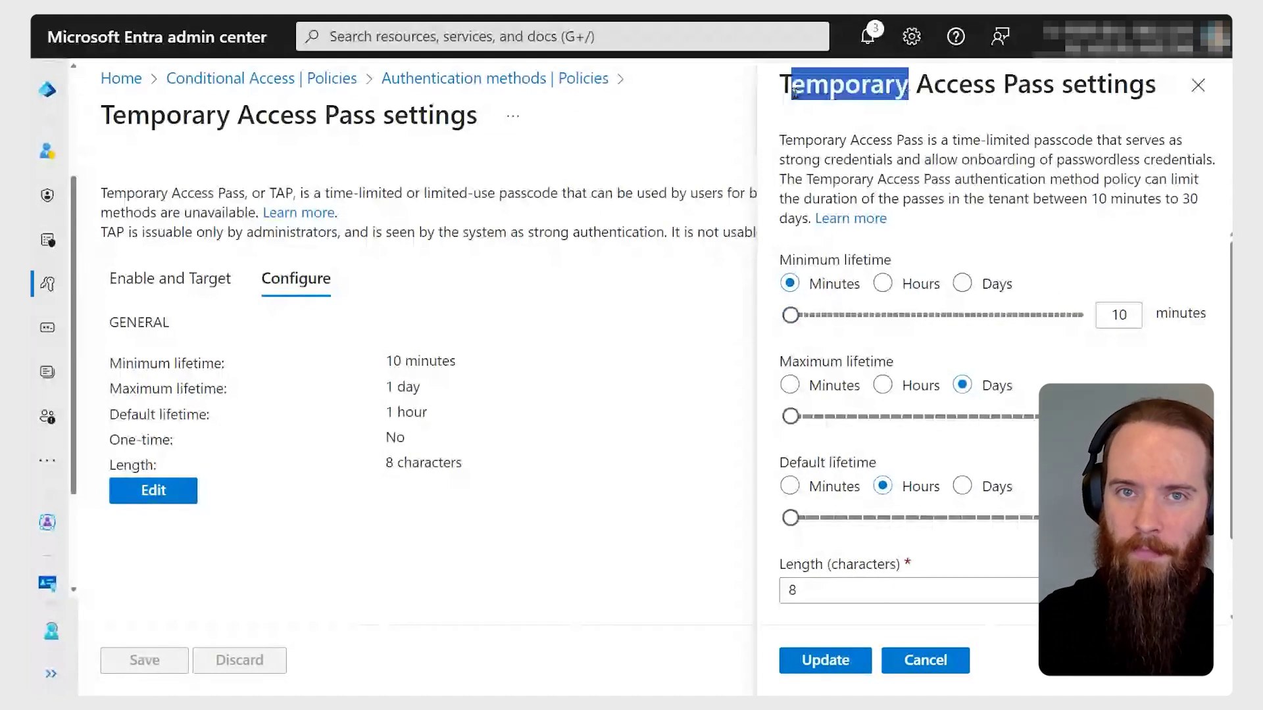
{"action": "left_click", "coordinate": [953, 185]}
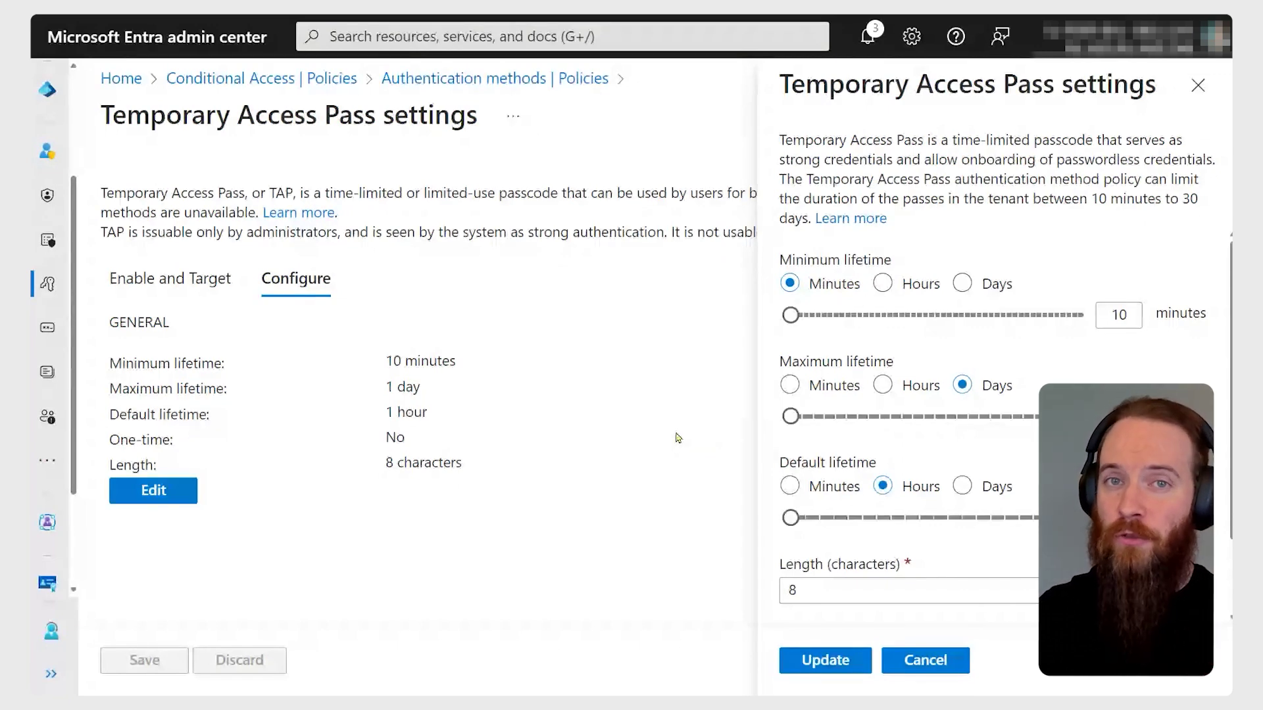
{"action": "left_click", "coordinate": [1197, 85]}
Go from Conditional Access policies to Authentication strengths and open the Modern MFA strength's details.
{"action": "left_click", "coordinate": [314, 78]}
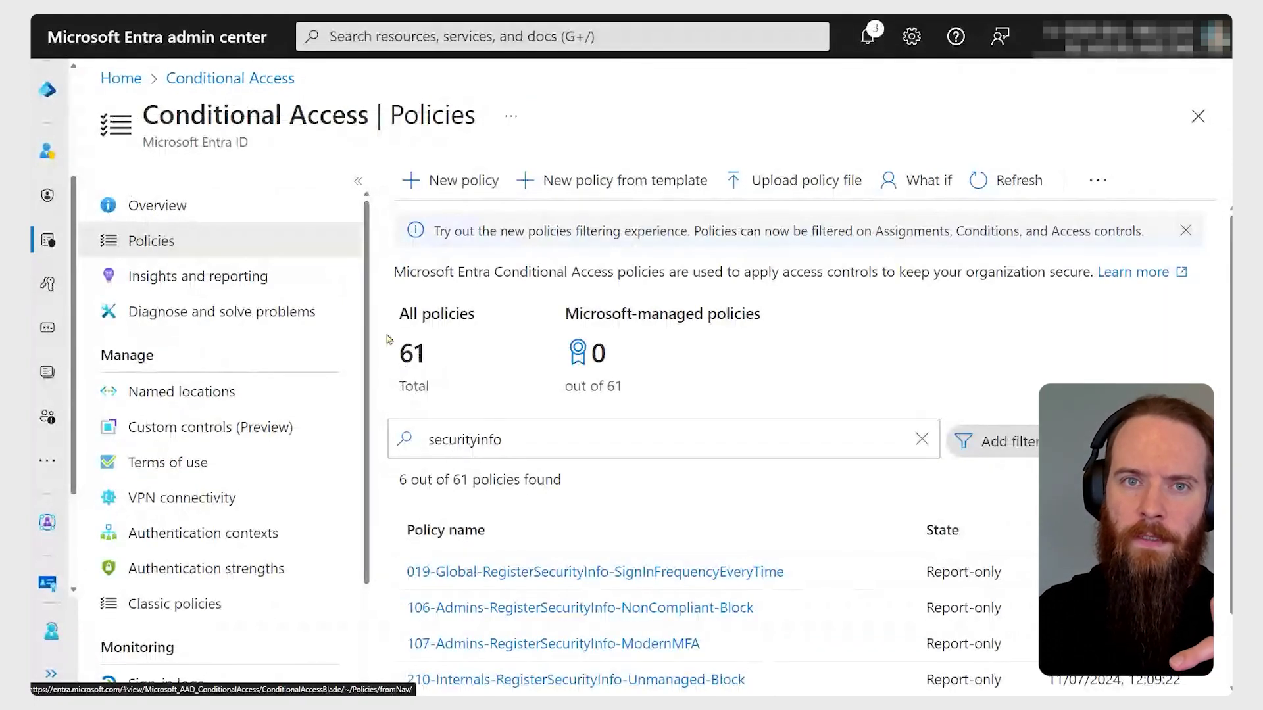
{"action": "scroll", "coordinate": [388, 342], "scroll_direction": "down", "scroll_amount": 1}
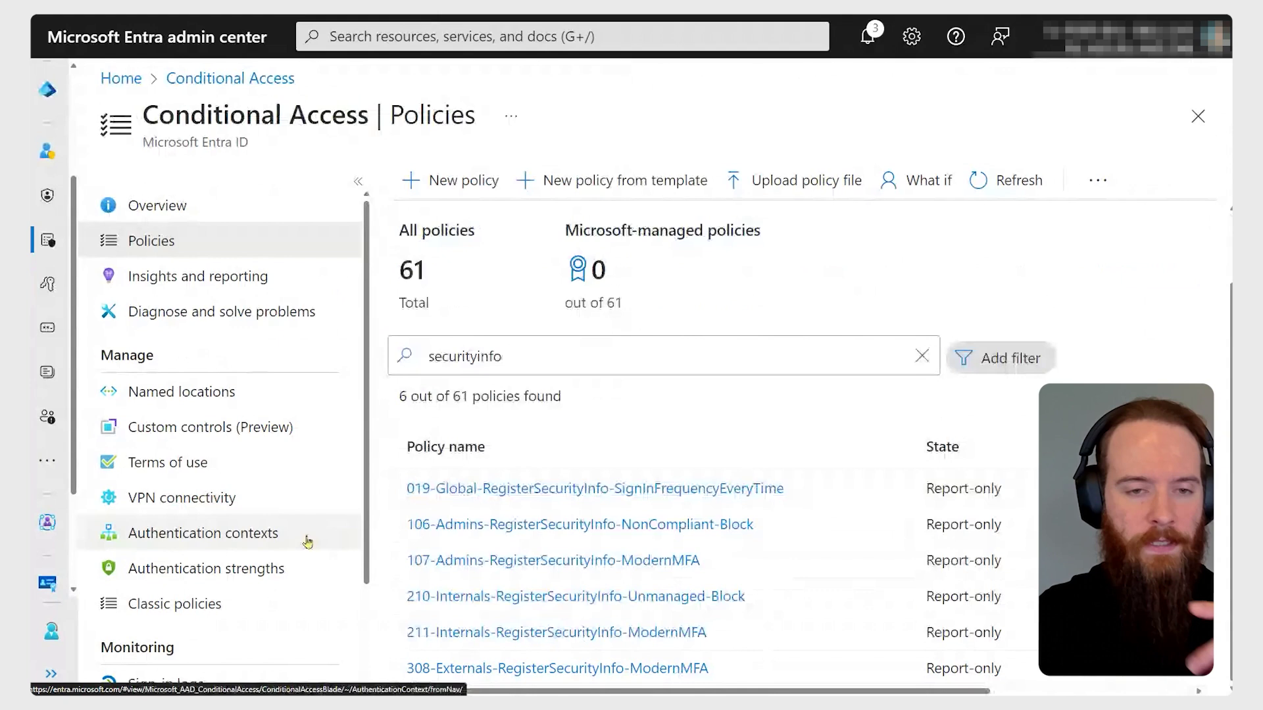
{"action": "left_click", "coordinate": [257, 579]}
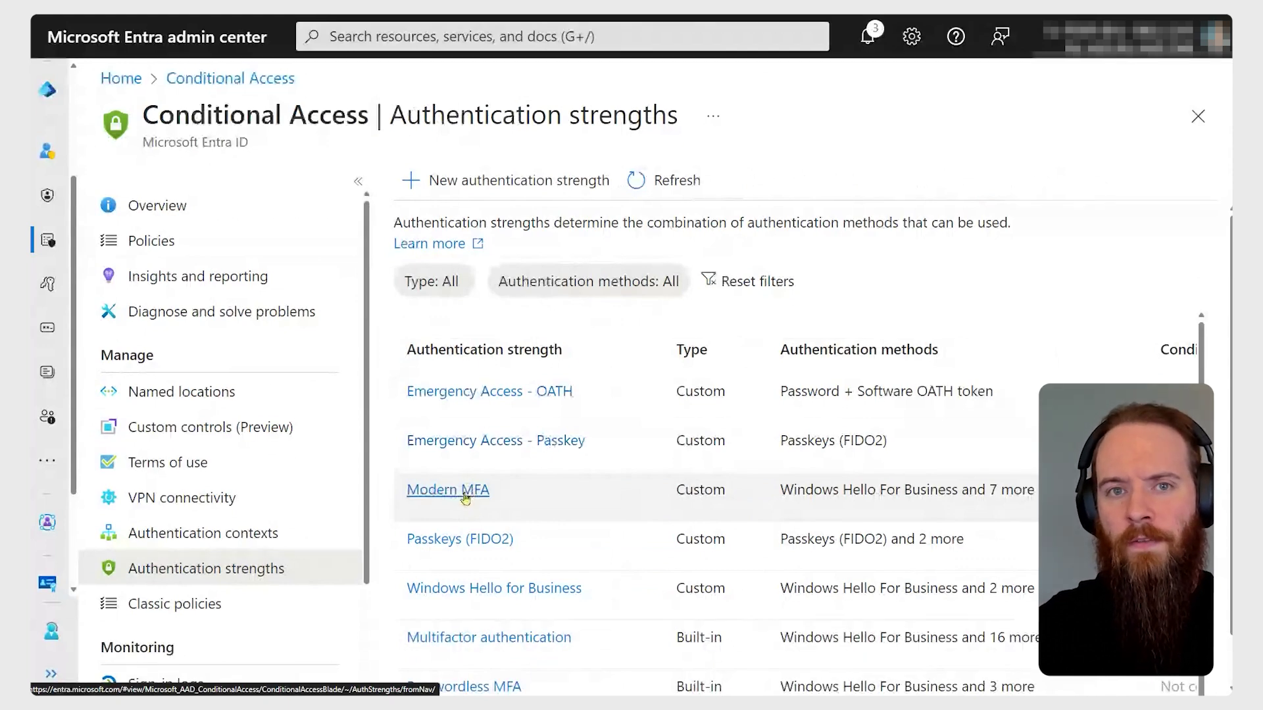
{"action": "left_click", "coordinate": [464, 498]}
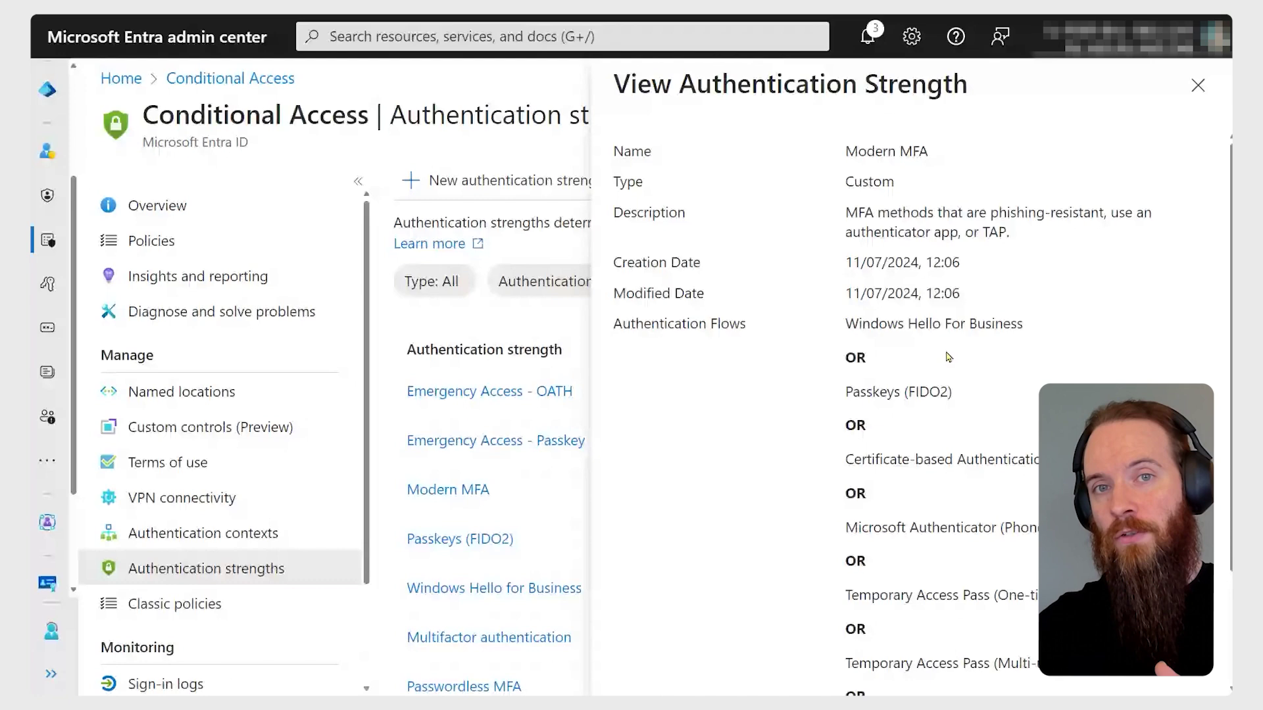
Review the Modern MFA flows, highlighting the Windows Hello for Business and Passkeys (FIDO2) entries.
{"action": "scroll", "coordinate": [948, 357], "scroll_direction": "down", "scroll_amount": 1}
{"action": "scroll", "coordinate": [949, 366], "scroll_direction": "down", "scroll_amount": 1}
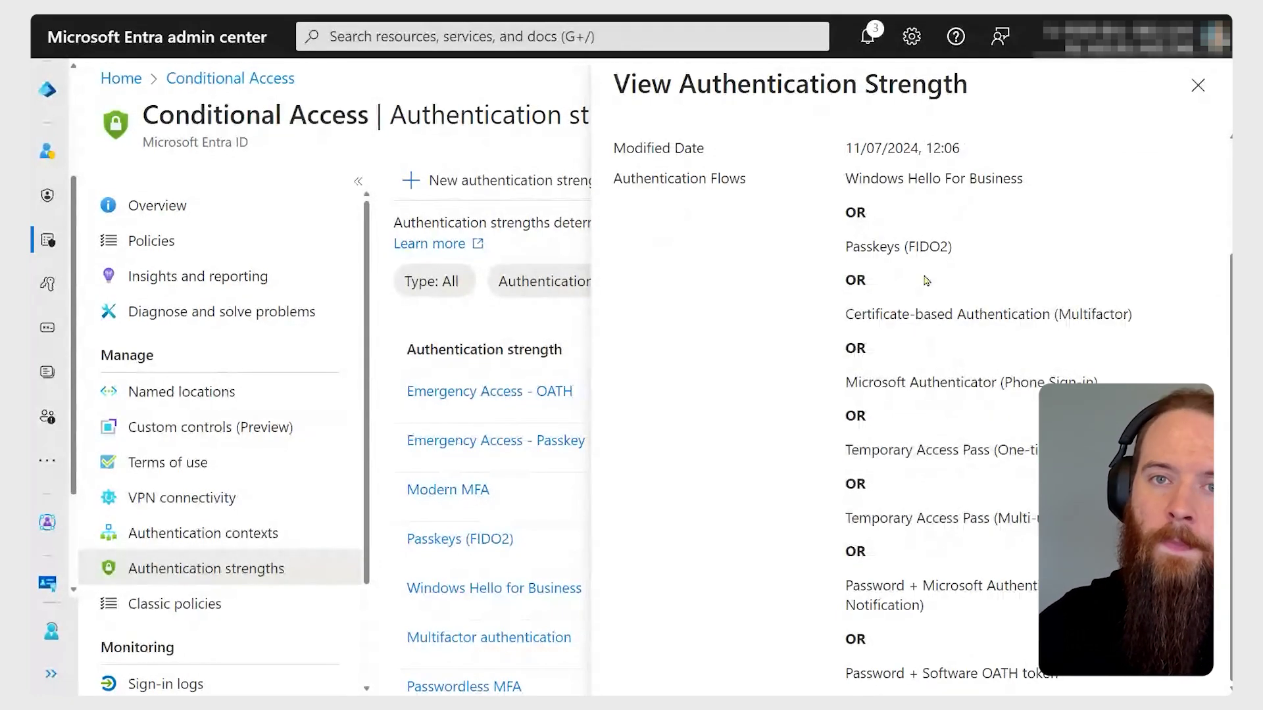
{"action": "left_click_drag", "start_coordinate": [846, 177], "coordinate": [830, 251]}
{"action": "left_click", "coordinate": [830, 252]}
{"action": "left_click_drag", "start_coordinate": [971, 321], "coordinate": [907, 320]}
{"action": "left_click", "coordinate": [1009, 363]}
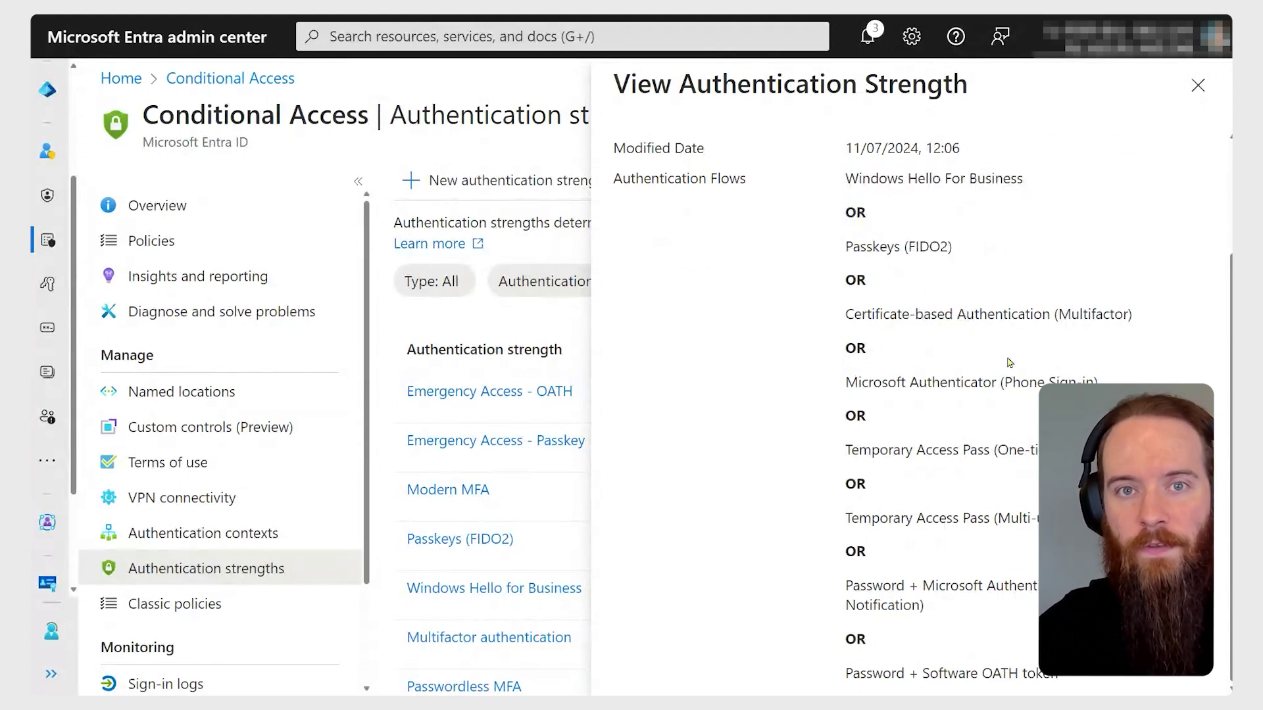
{"action": "left_click_drag", "start_coordinate": [960, 382], "coordinate": [909, 382]}
{"action": "left_click", "coordinate": [908, 383]}
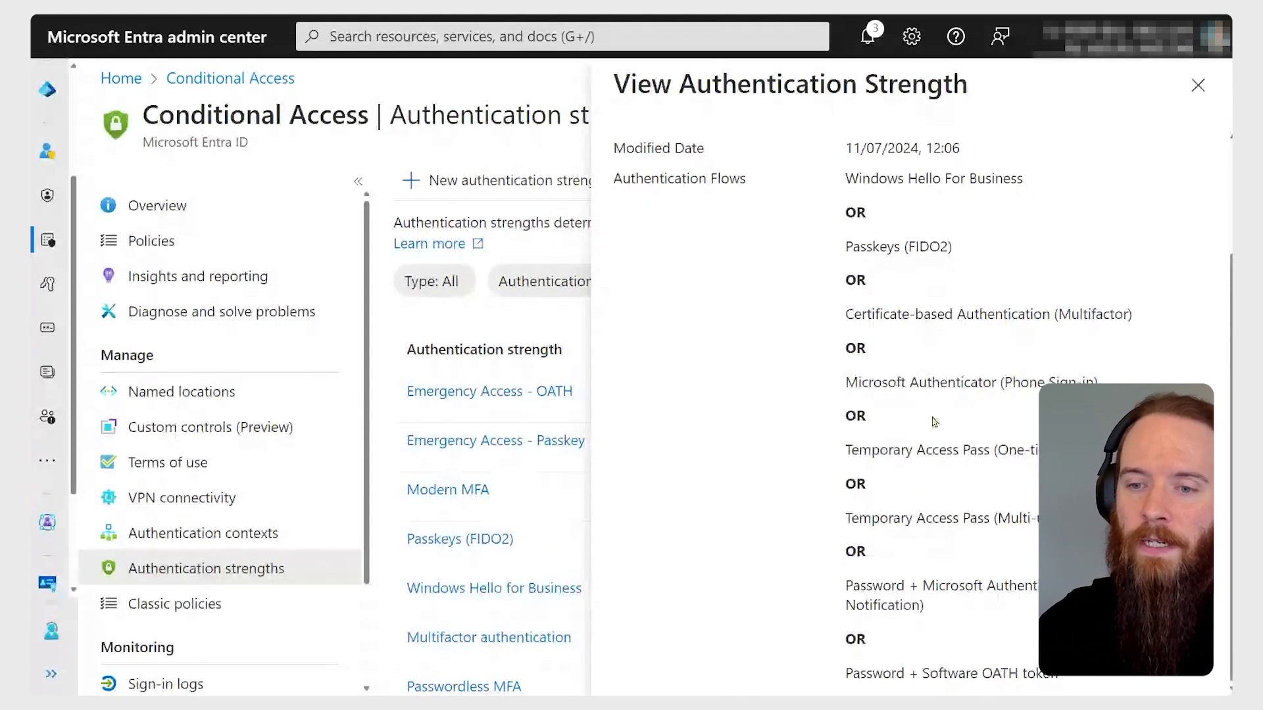
Highlight the one-time and multi-use Temporary Access Pass flows, then close the Modern MFA panel.
{"action": "left_click_drag", "start_coordinate": [851, 451], "coordinate": [1018, 521]}
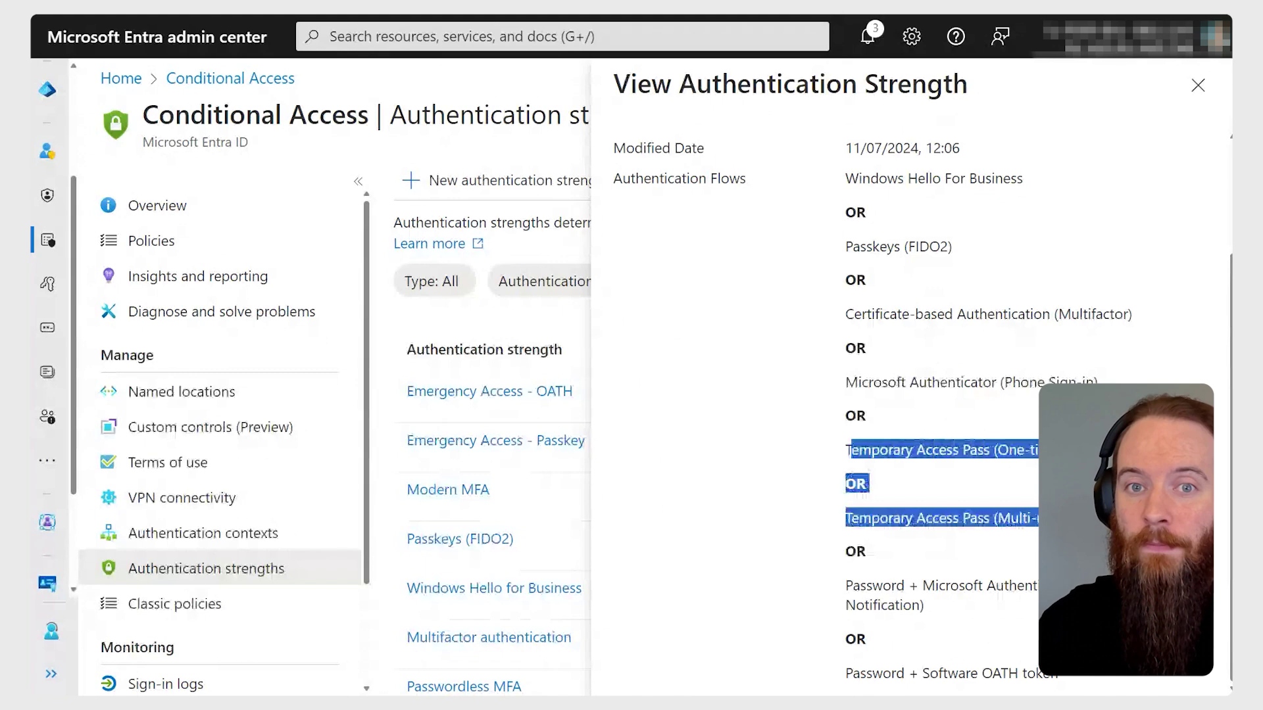
{"action": "left_click", "coordinate": [1018, 521]}
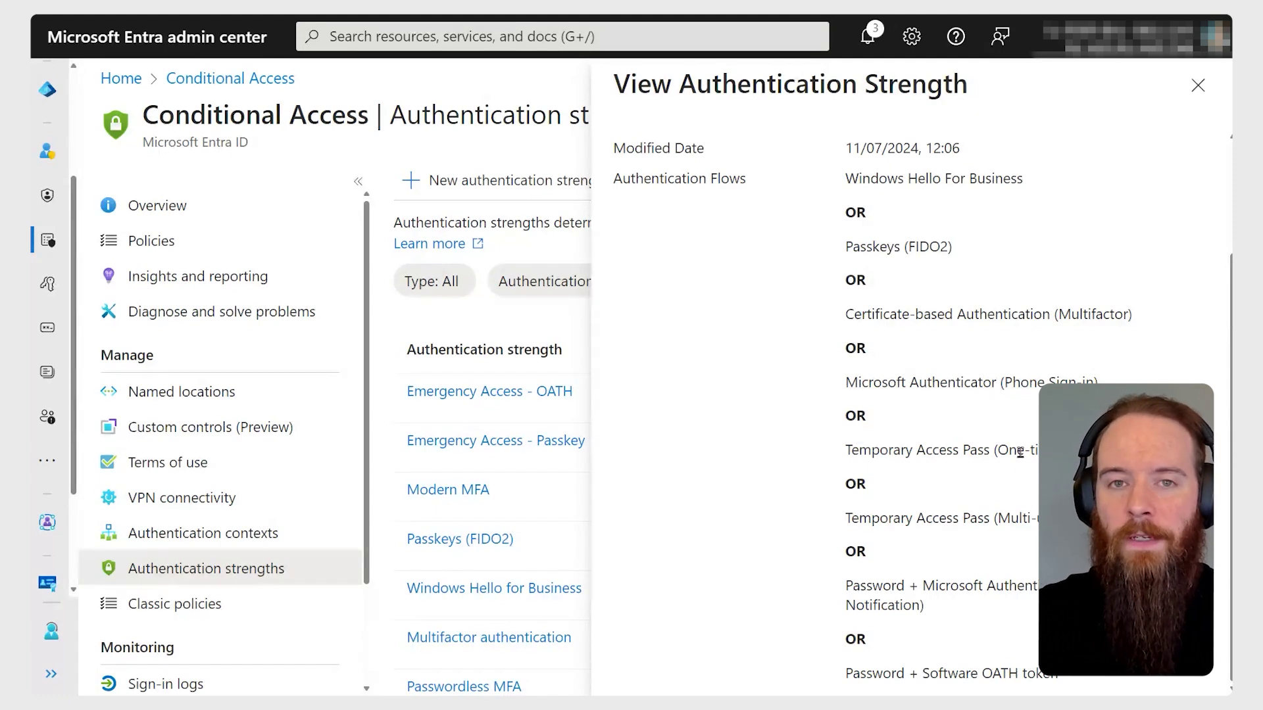
{"action": "triple_click", "coordinate": [961, 479]}
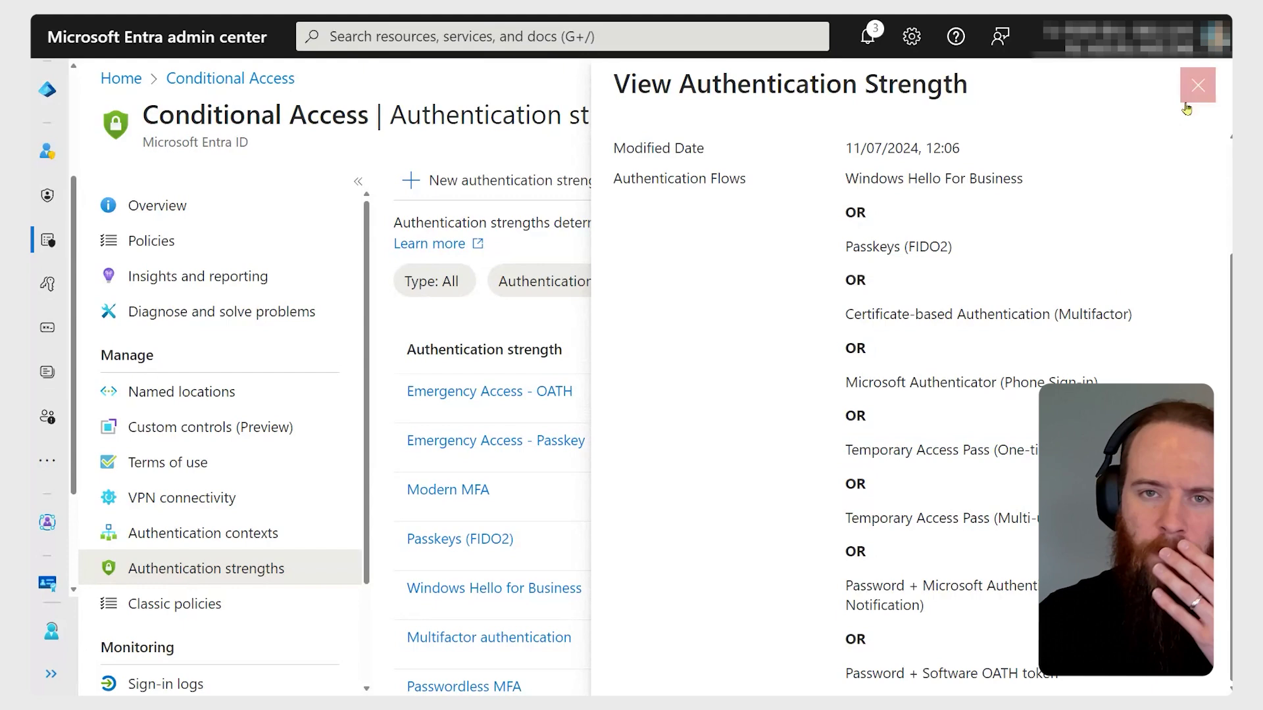
{"action": "left_click", "coordinate": [1196, 86]}
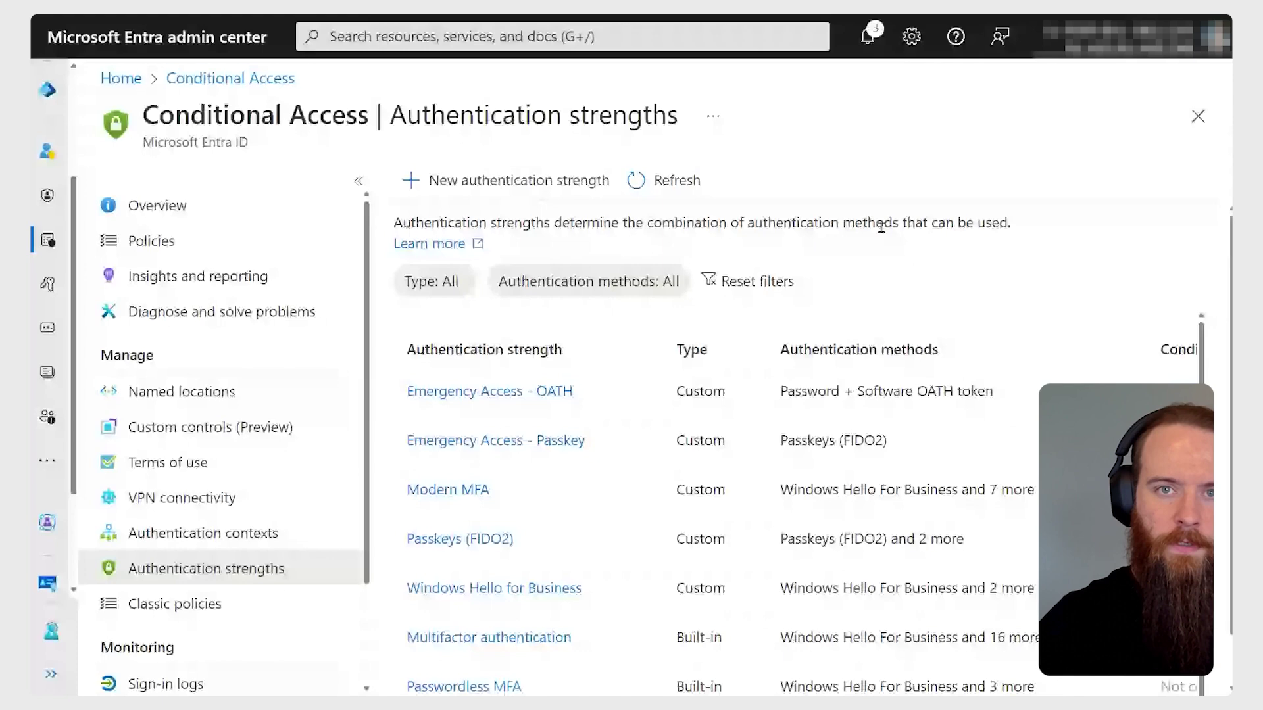
Find the user through the portal search and view their empty Authentication methods page.
{"action": "key", "text": "g"}
{"action": "key", "text": "slash"}
{"action": "type", "text": "dr"}
{"action": "left_click", "coordinate": [388, 564]}
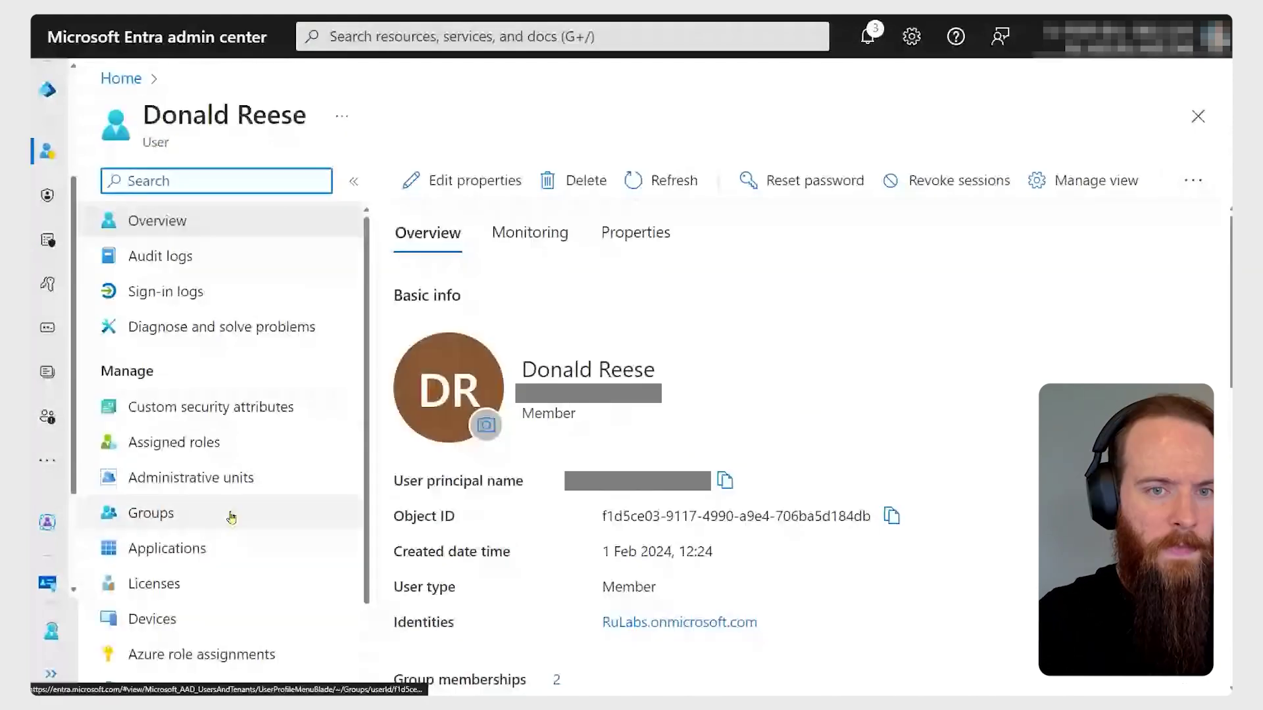
{"action": "scroll", "coordinate": [312, 516], "scroll_direction": "down", "scroll_amount": 3}
{"action": "left_click", "coordinate": [204, 590]}
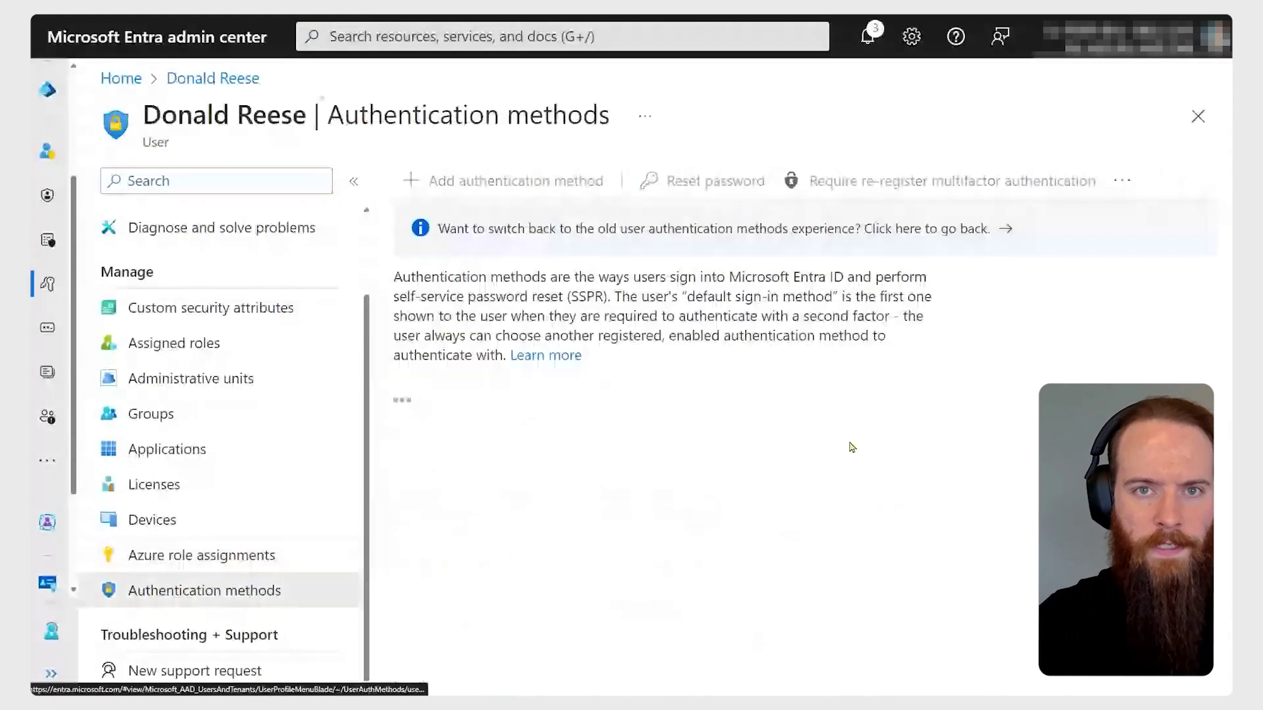
{"action": "scroll", "coordinate": [845, 427], "scroll_direction": "down", "scroll_amount": 1}
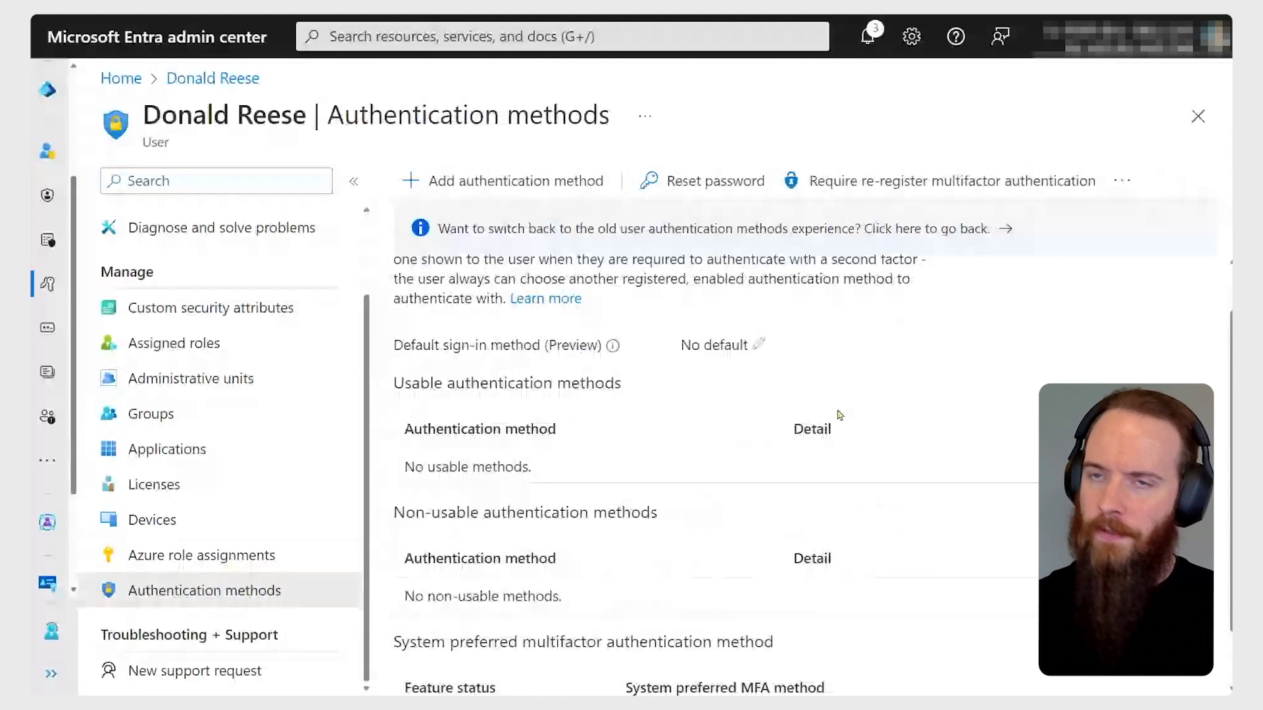
{"action": "scroll", "coordinate": [835, 417], "scroll_direction": "down", "scroll_amount": 1}
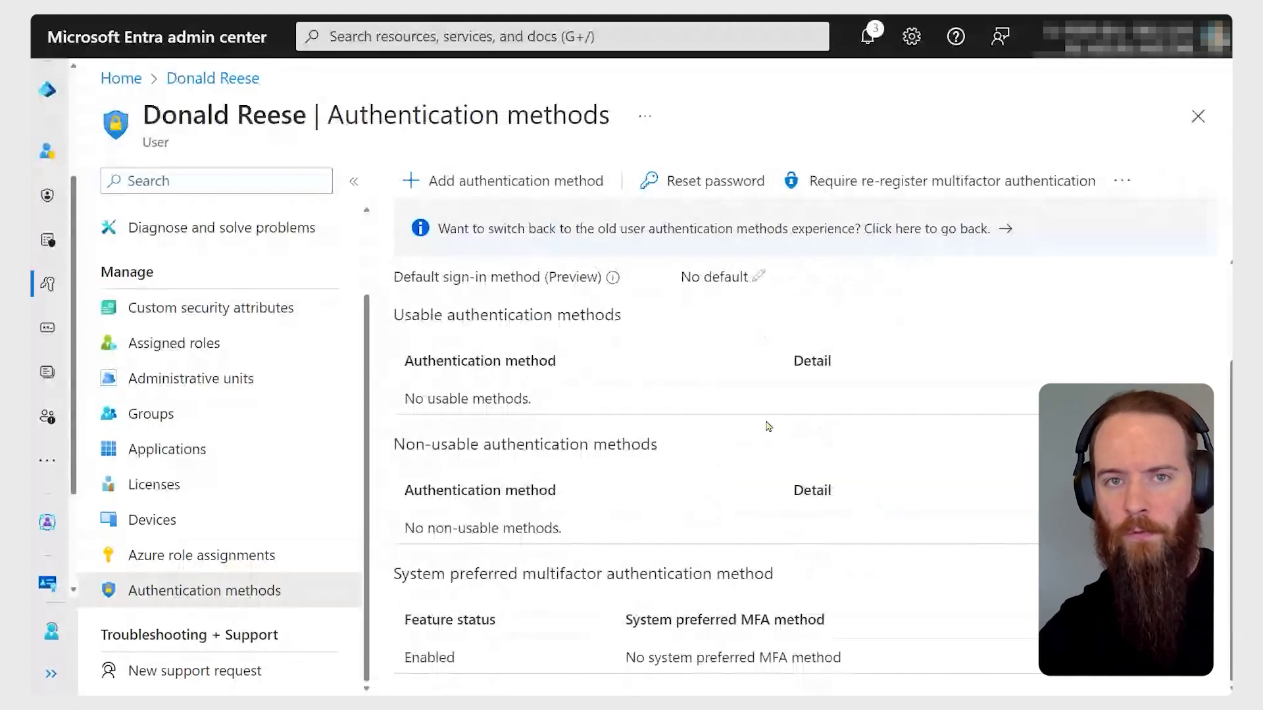
{"action": "scroll", "coordinate": [838, 386], "scroll_direction": "up", "scroll_amount": 2}
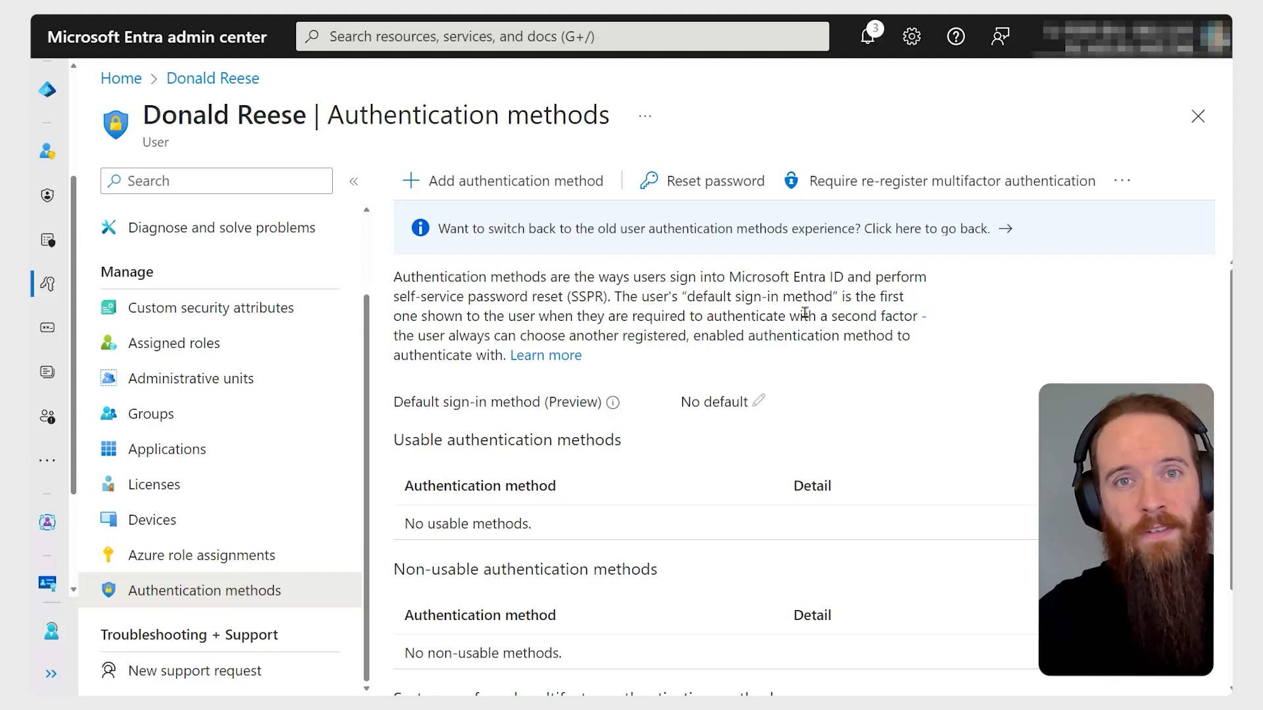
Add a Temporary Access Pass with a 180-minute activation duration, leaving One-time use on No.
{"action": "left_click", "coordinate": [534, 190]}
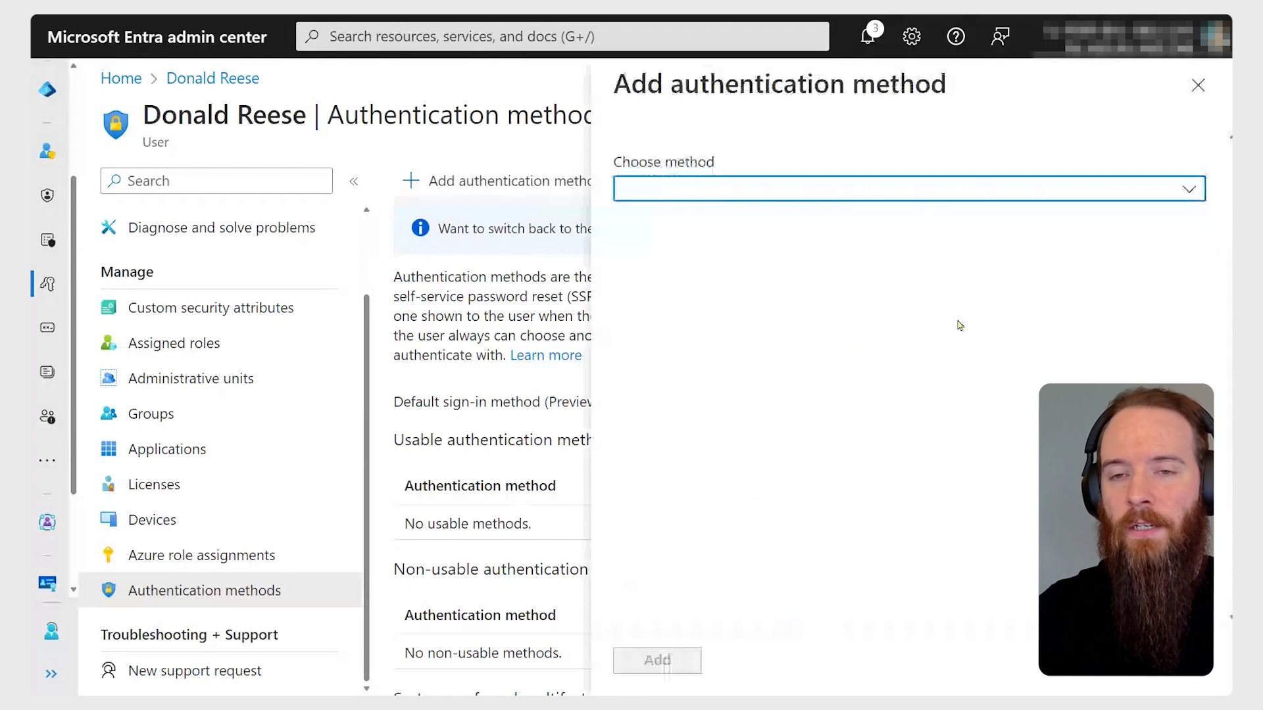
{"action": "left_click", "coordinate": [916, 192]}
{"action": "left_click", "coordinate": [771, 296]}
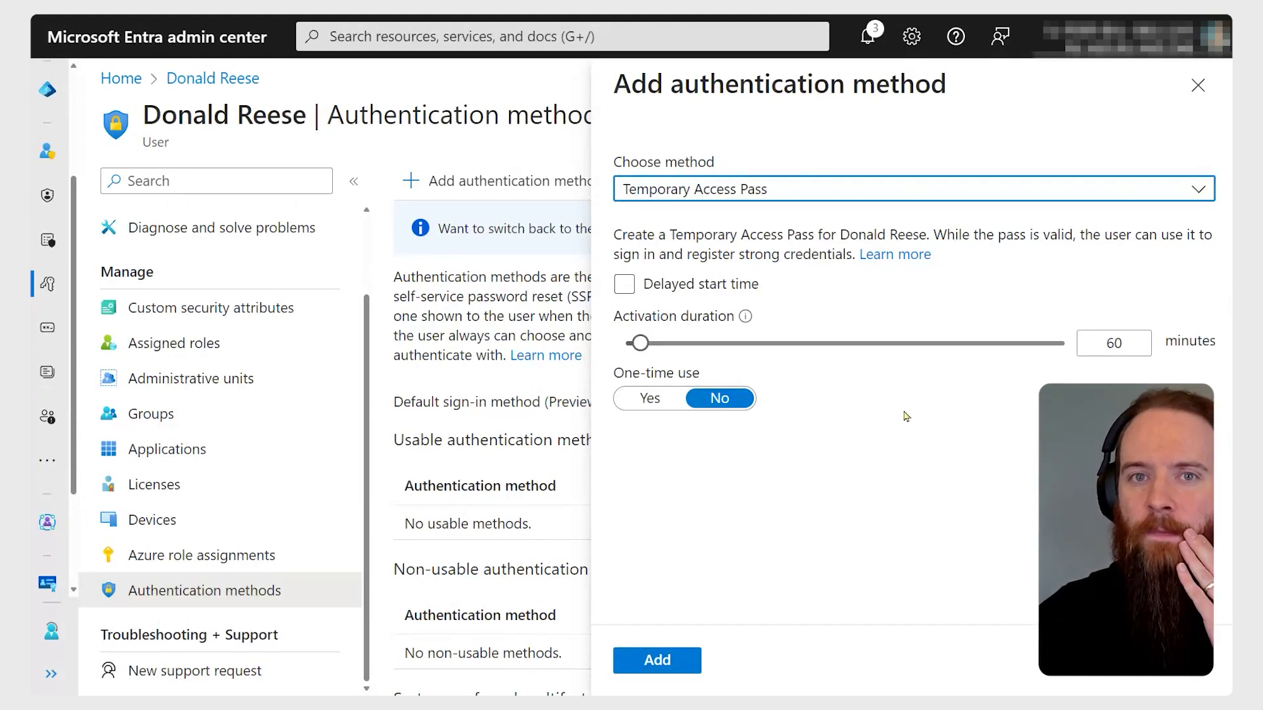
{"action": "left_click_drag", "start_coordinate": [640, 343], "coordinate": [663, 342]}
{"action": "left_click_drag", "start_coordinate": [1133, 343], "coordinate": [1073, 343]}
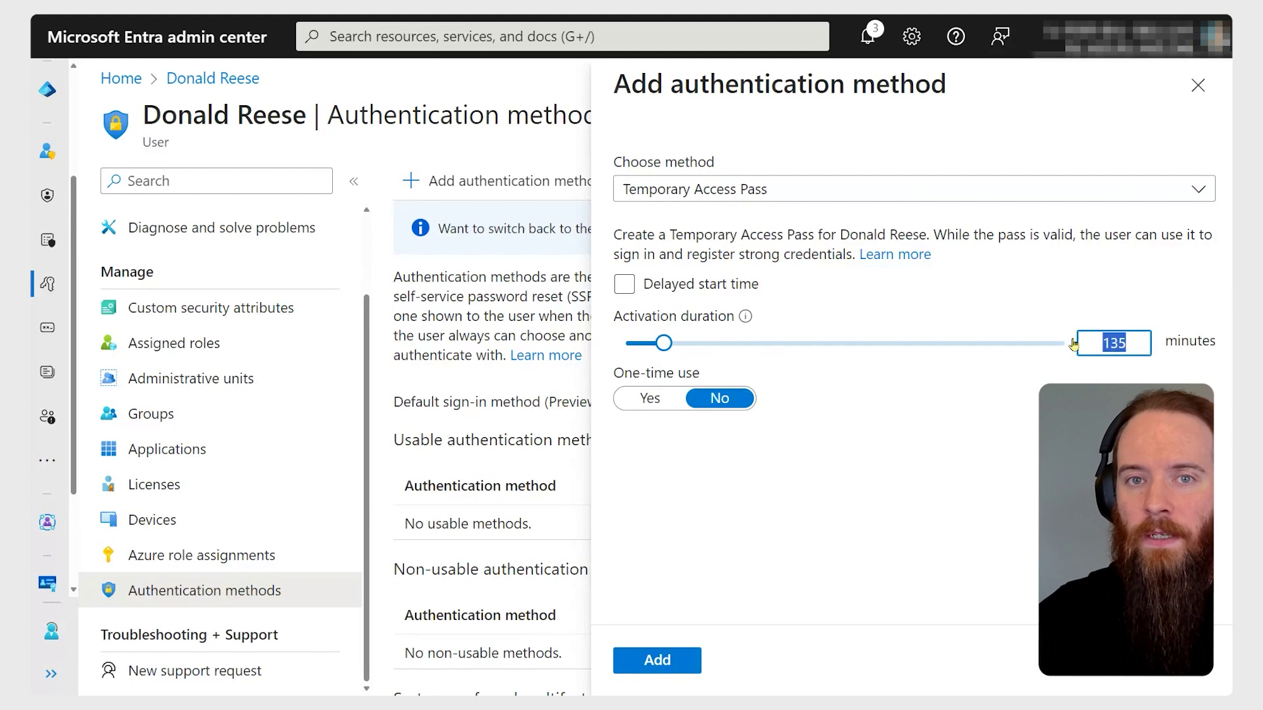
{"action": "type", "text": "180"}
{"action": "left_click", "coordinate": [1003, 484]}
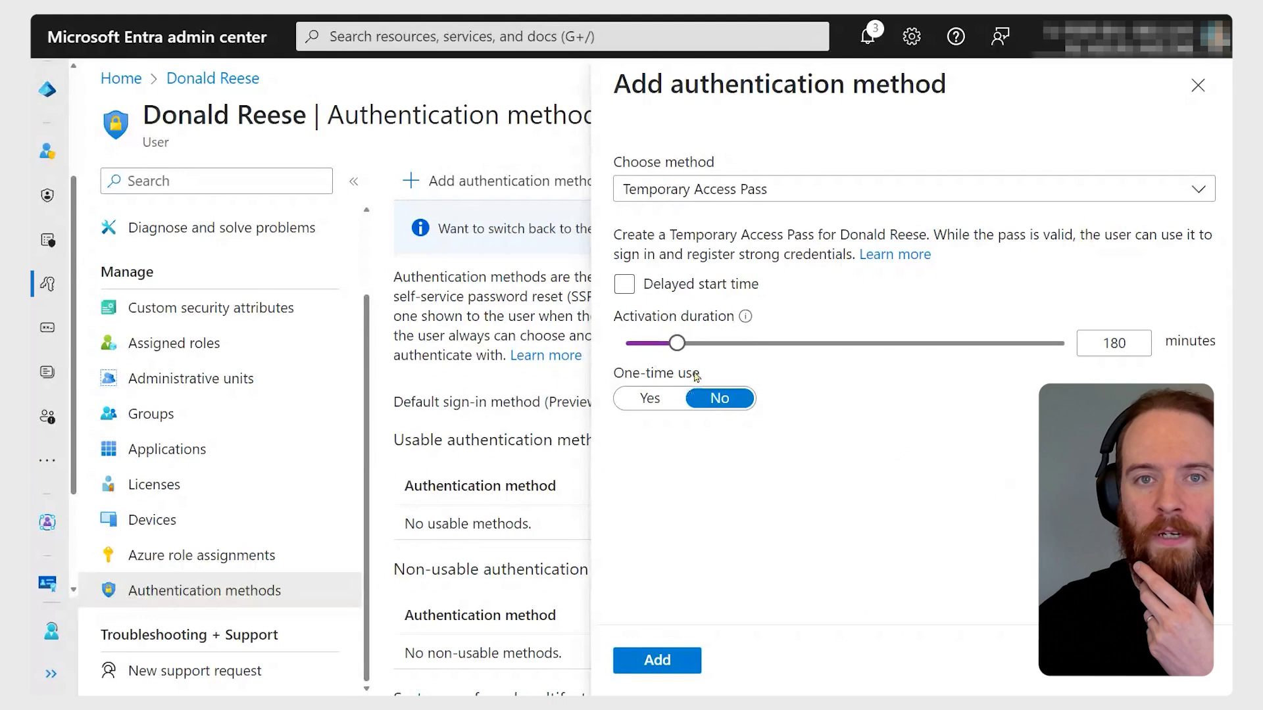
{"action": "left_click_drag", "start_coordinate": [701, 373], "coordinate": [614, 374]}
{"action": "left_click", "coordinate": [712, 429]}
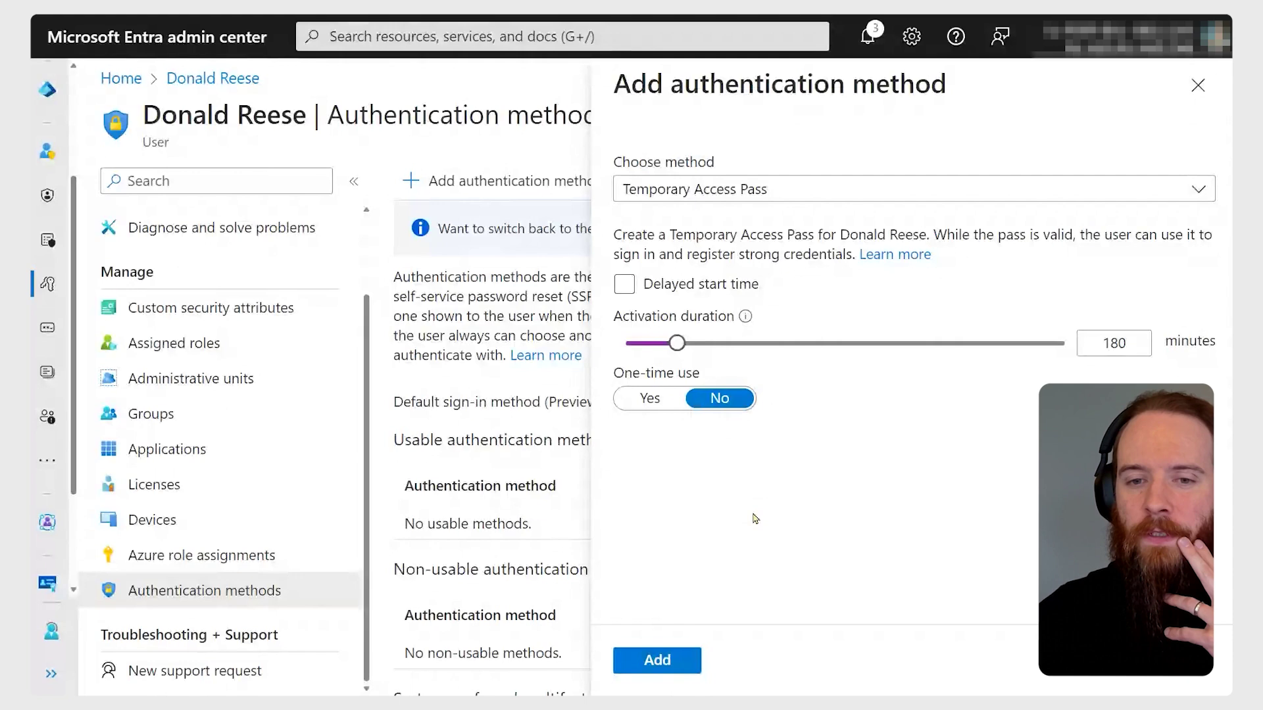
{"action": "left_click", "coordinate": [658, 666]}
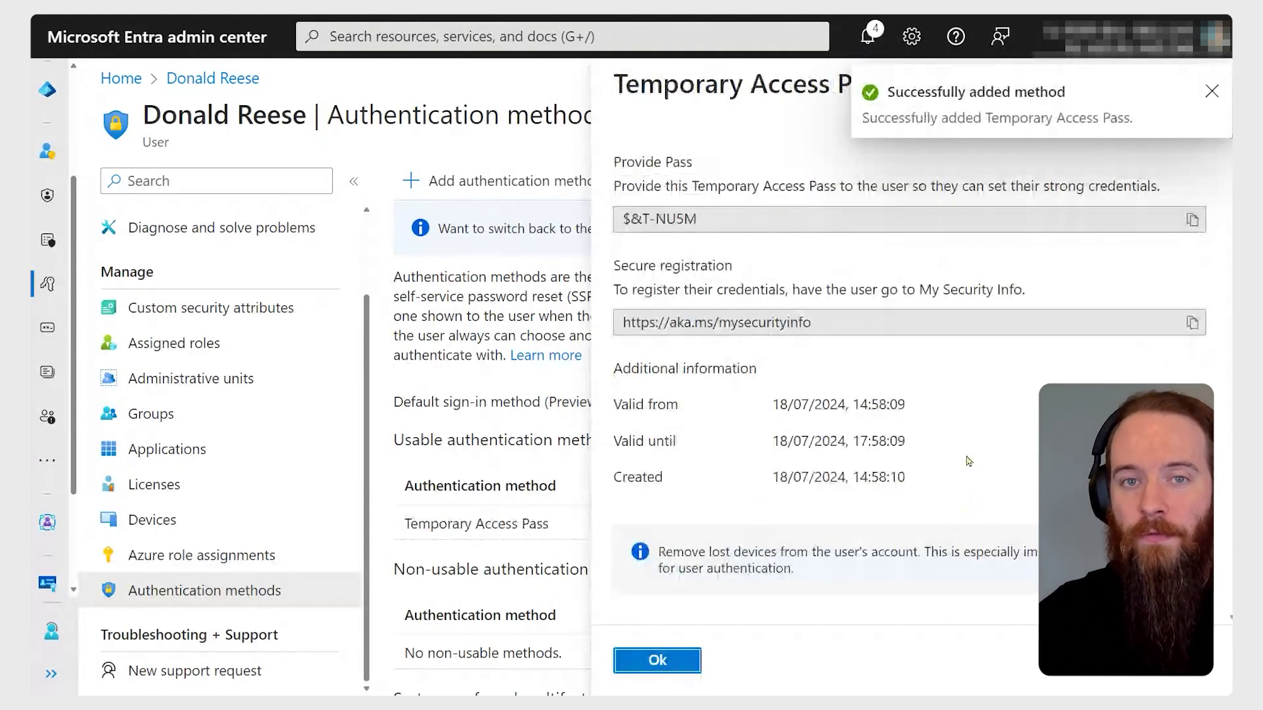
{"action": "left_click", "coordinate": [1192, 220]}
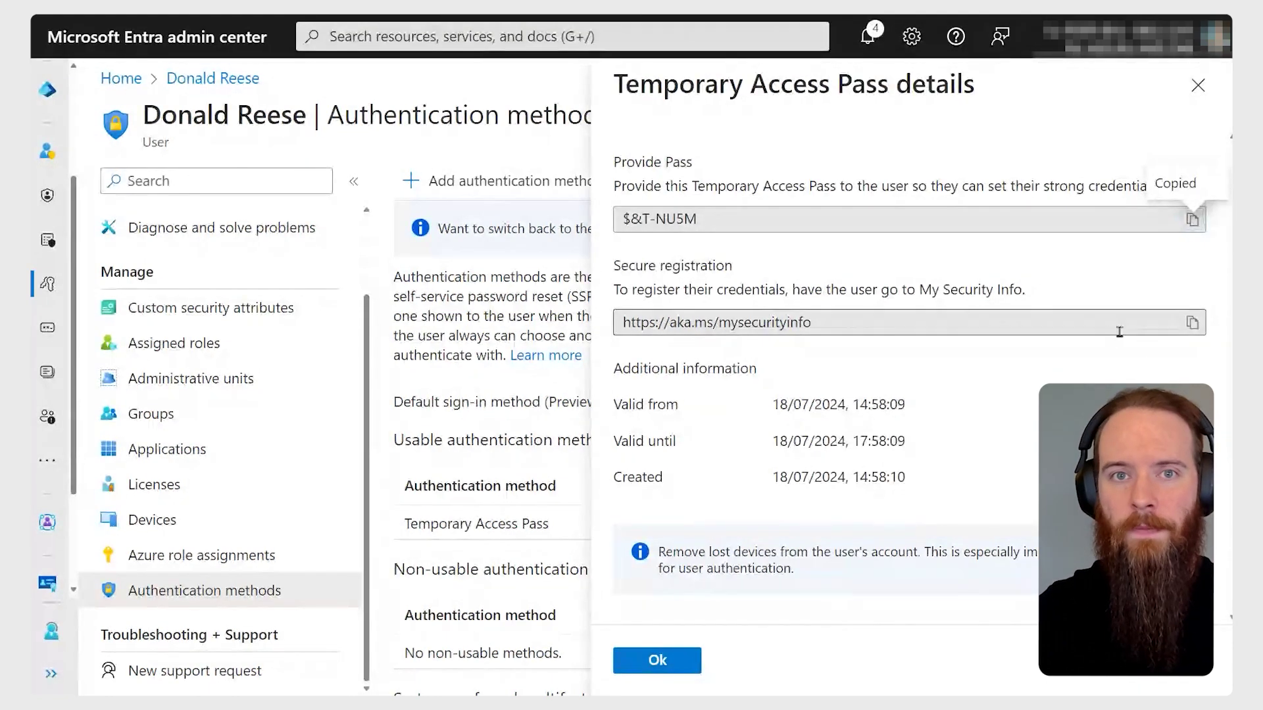
{"action": "left_click", "coordinate": [1192, 323]}
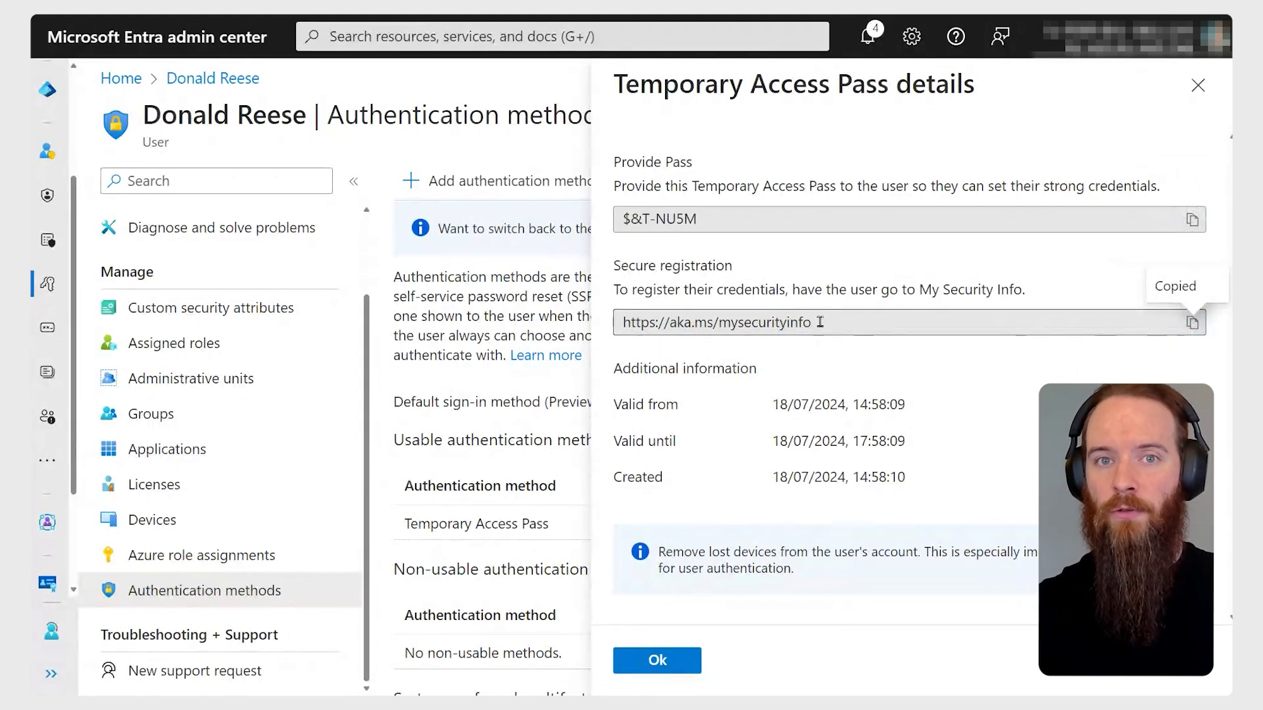
{"action": "left_click_drag", "start_coordinate": [824, 324], "coordinate": [615, 325]}
{"action": "left_click", "coordinate": [945, 370]}
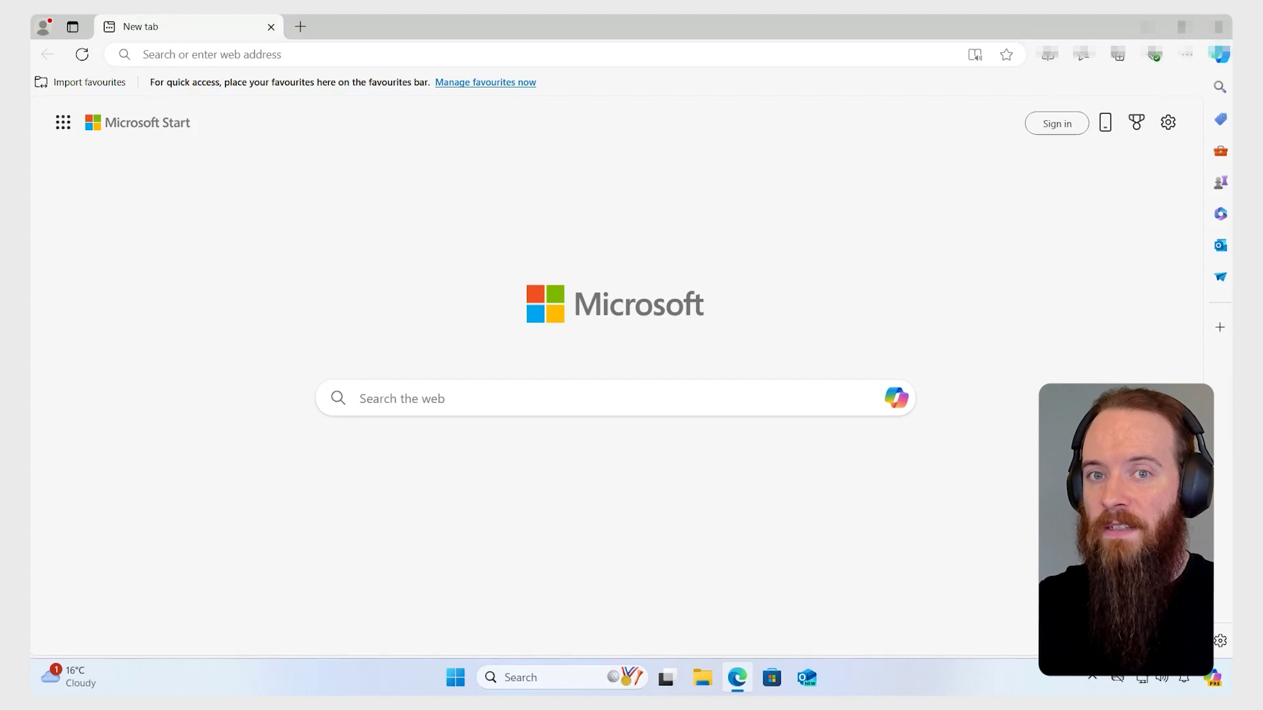
Go to the pasted My Security Info address and enter the user's e-mail under another account.
{"action": "right_click", "coordinate": [730, 58]}
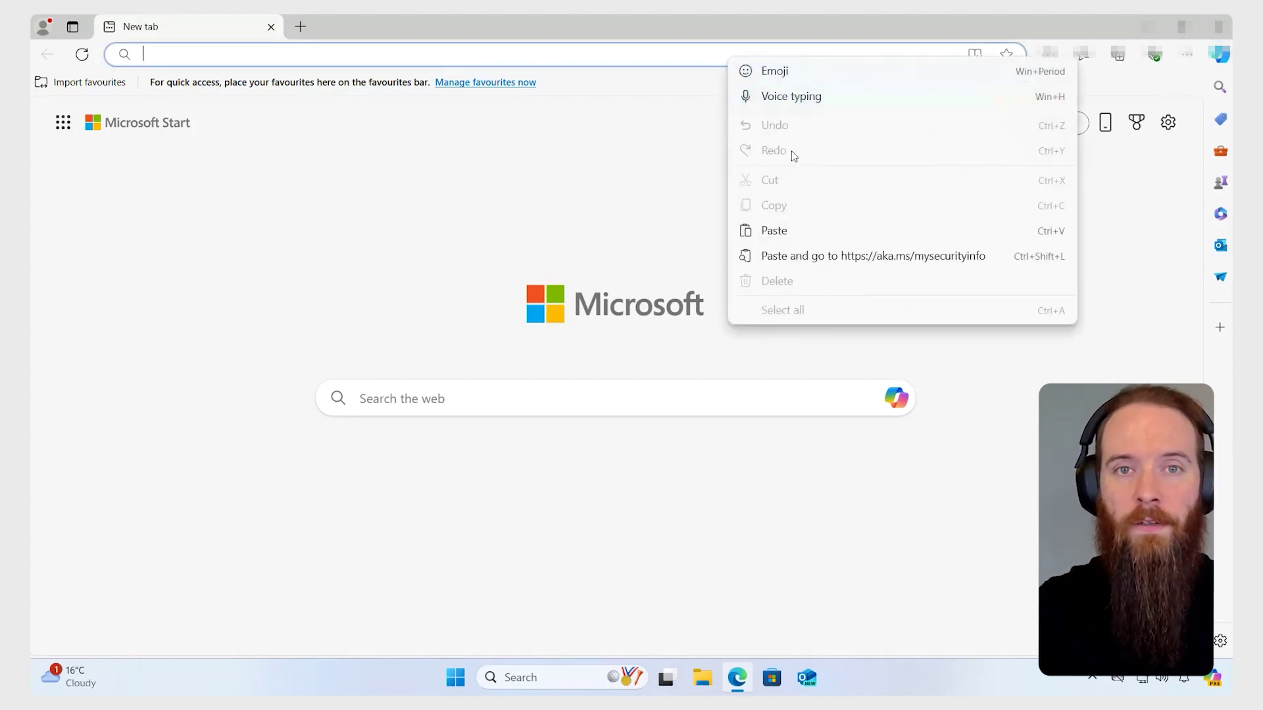
{"action": "left_click", "coordinate": [871, 261]}
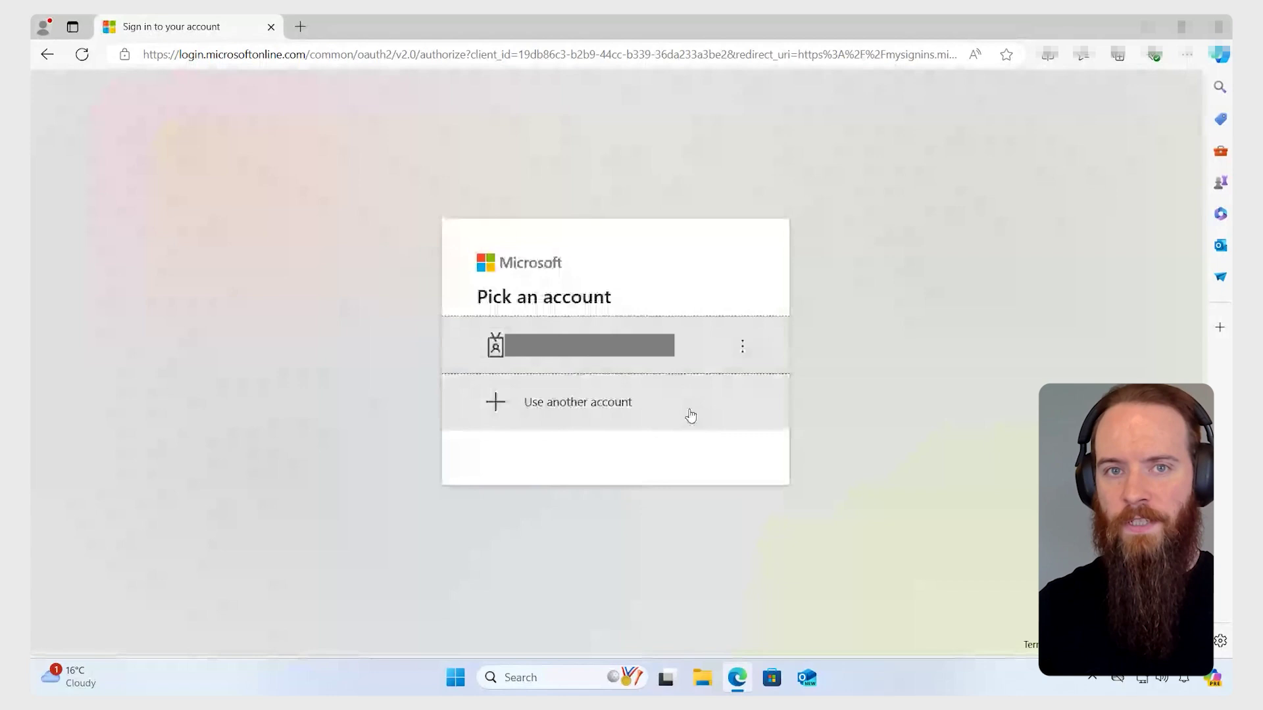
{"action": "left_click", "coordinate": [618, 408]}
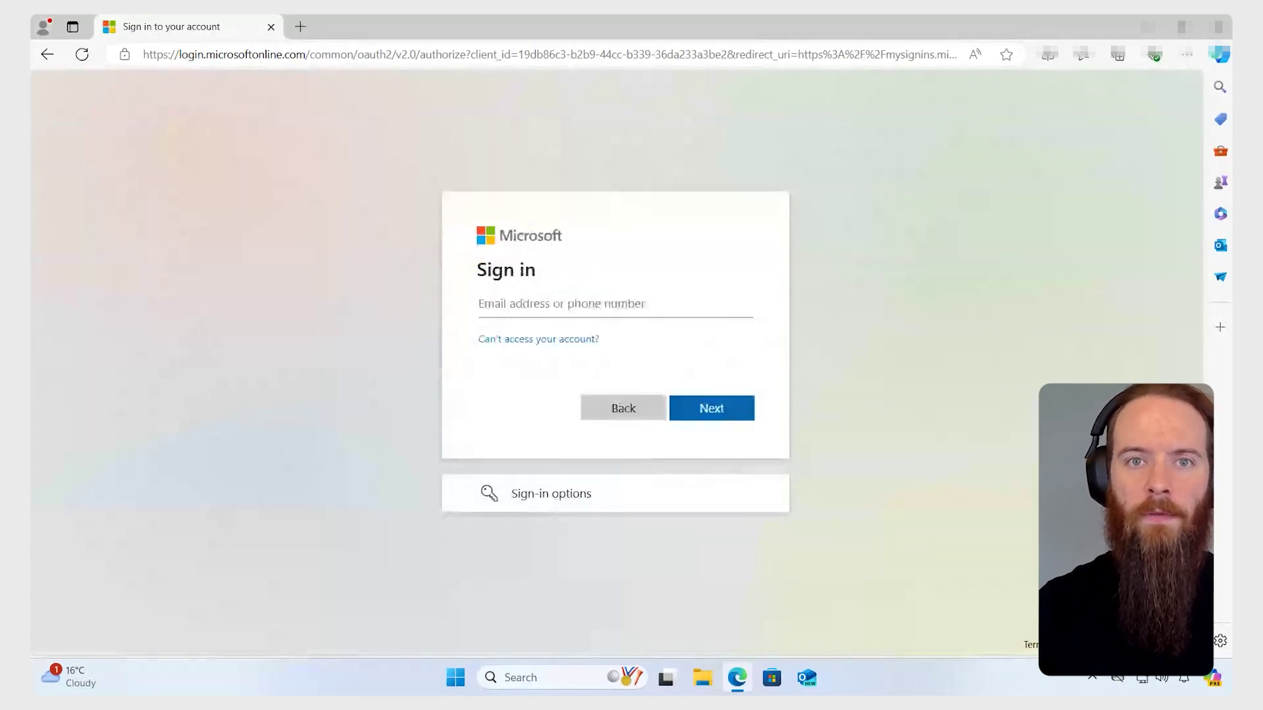
{"action": "key", "text": "ctrl+v"}
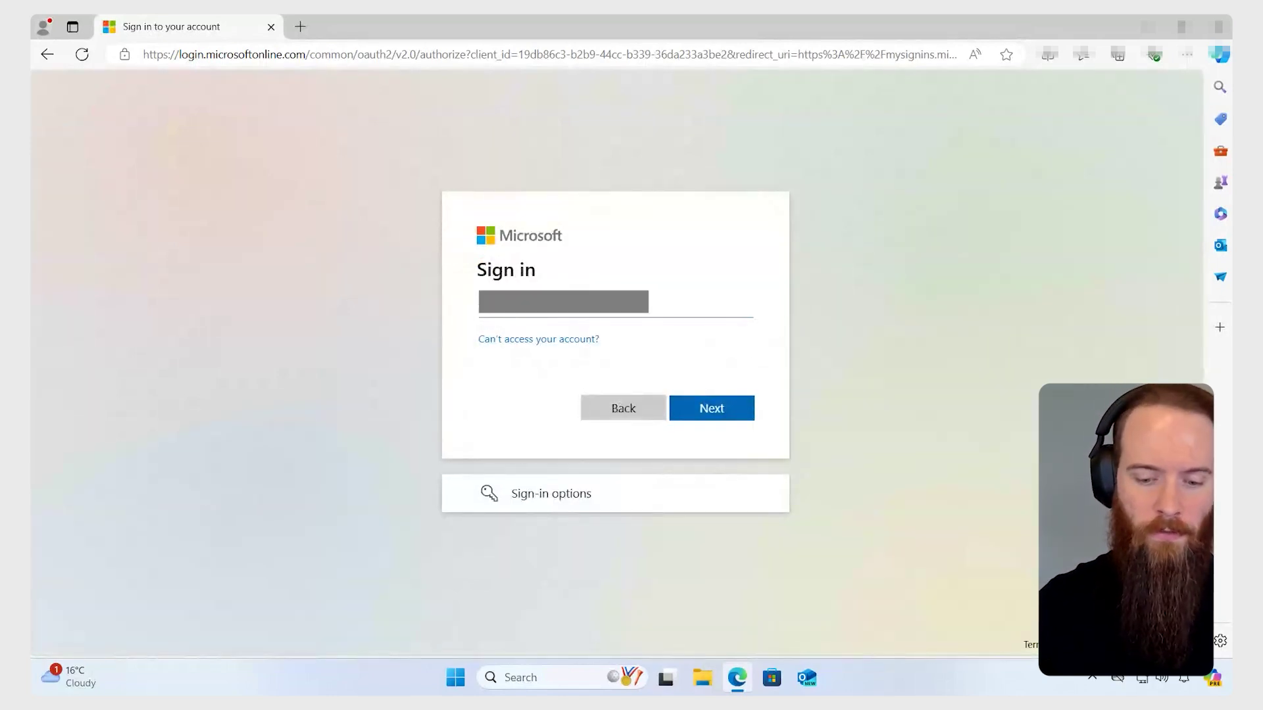
{"action": "key", "text": "Return"}
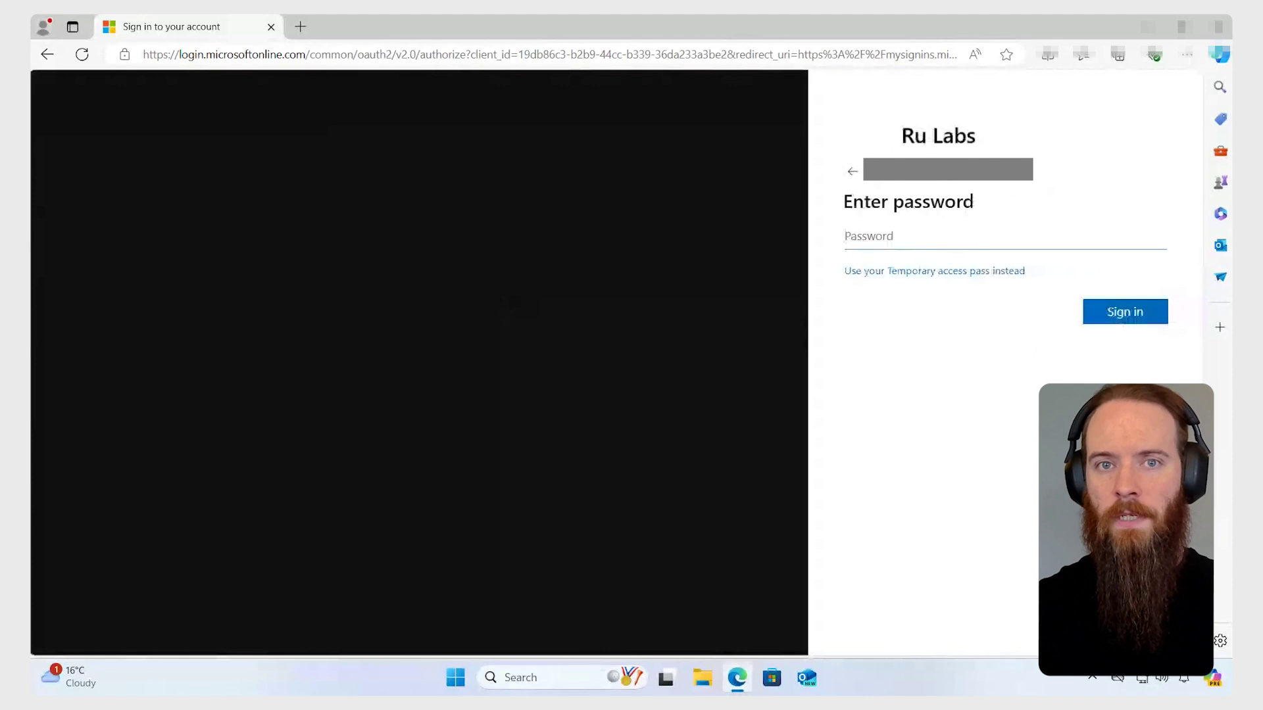
Switch to the Temporary Access Pass option, paste the pass and sign in.
{"action": "left_click_drag", "start_coordinate": [1043, 277], "coordinate": [843, 272]}
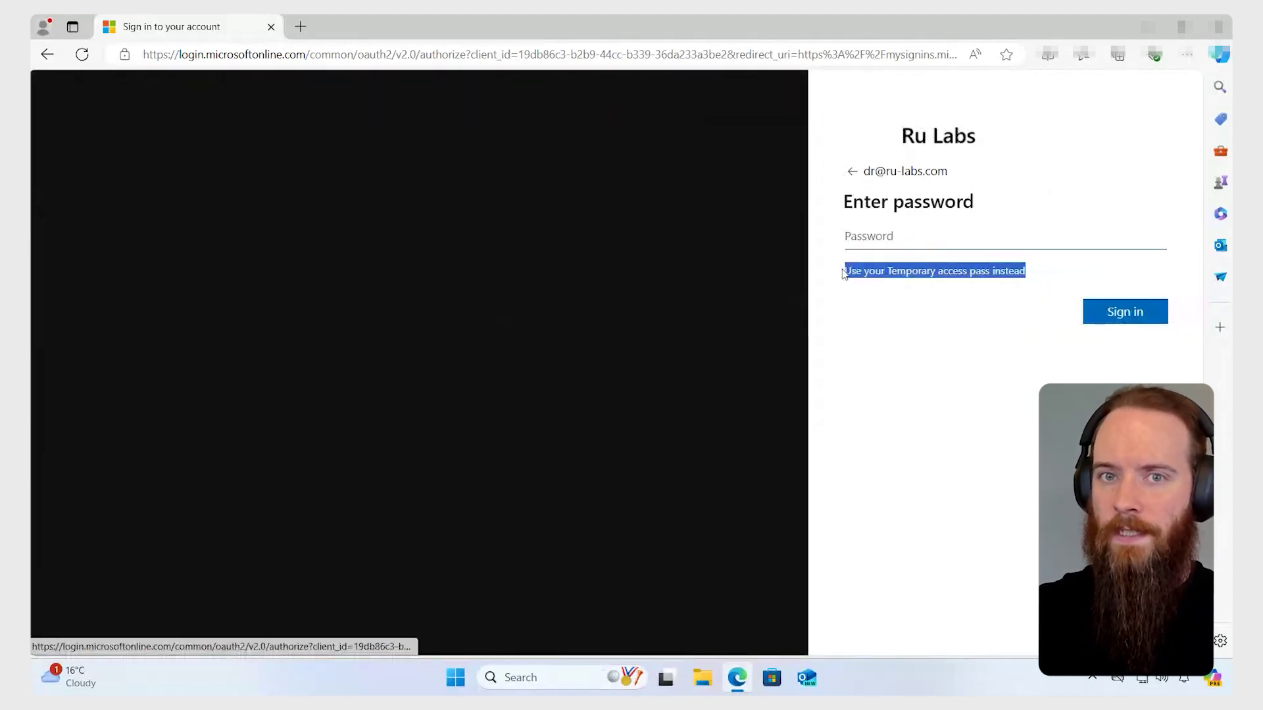
{"action": "left_click", "coordinate": [927, 342]}
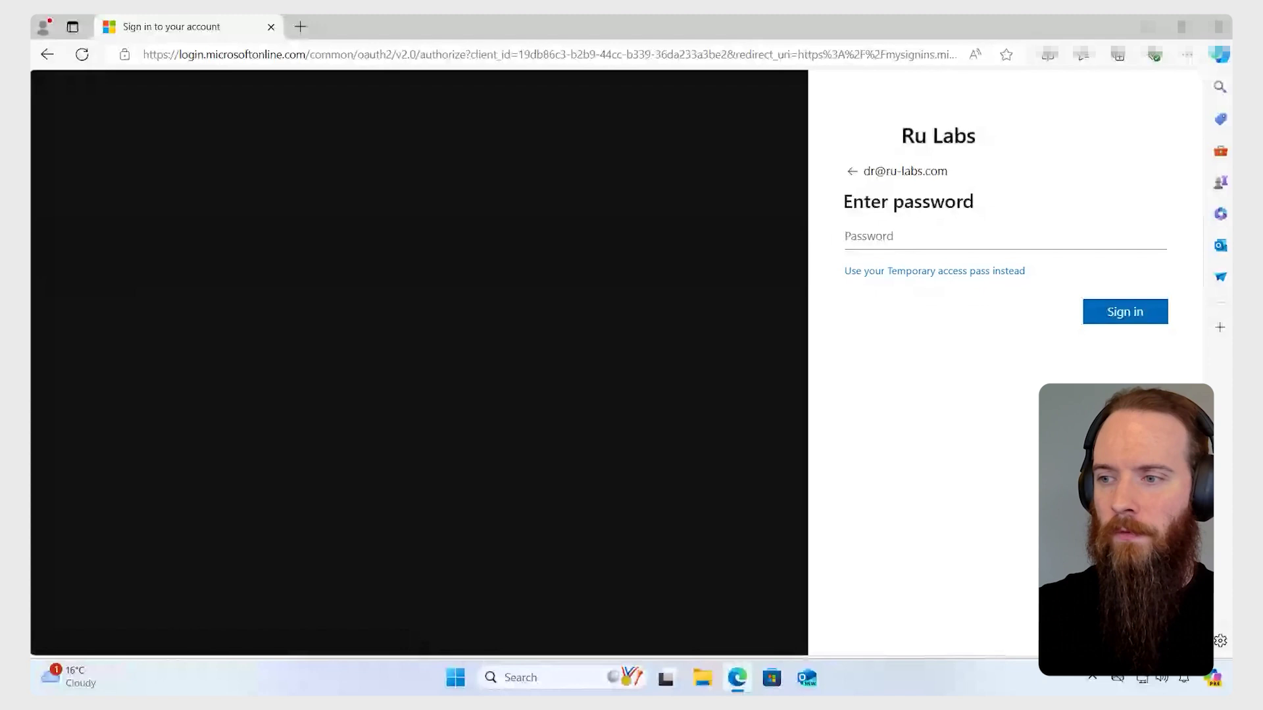
{"action": "left_click", "coordinate": [969, 273]}
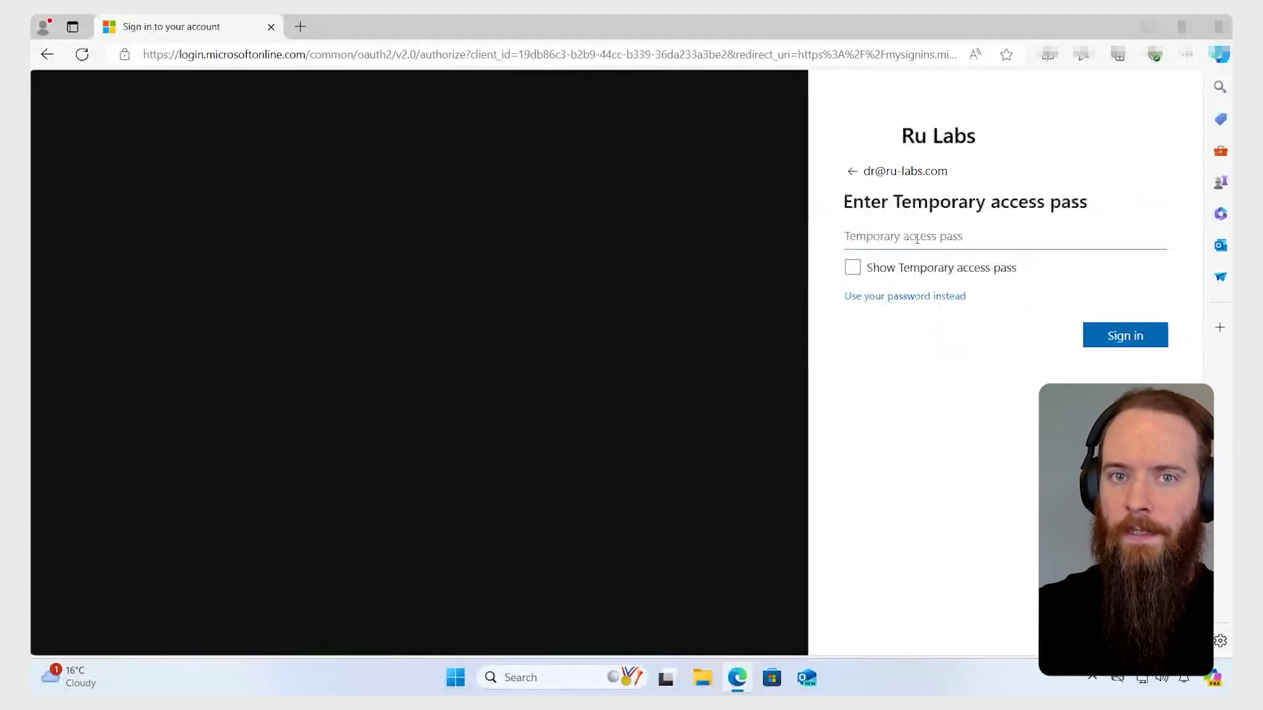
{"action": "key", "text": "ctrl+v"}
{"action": "left_click", "coordinate": [853, 268]}
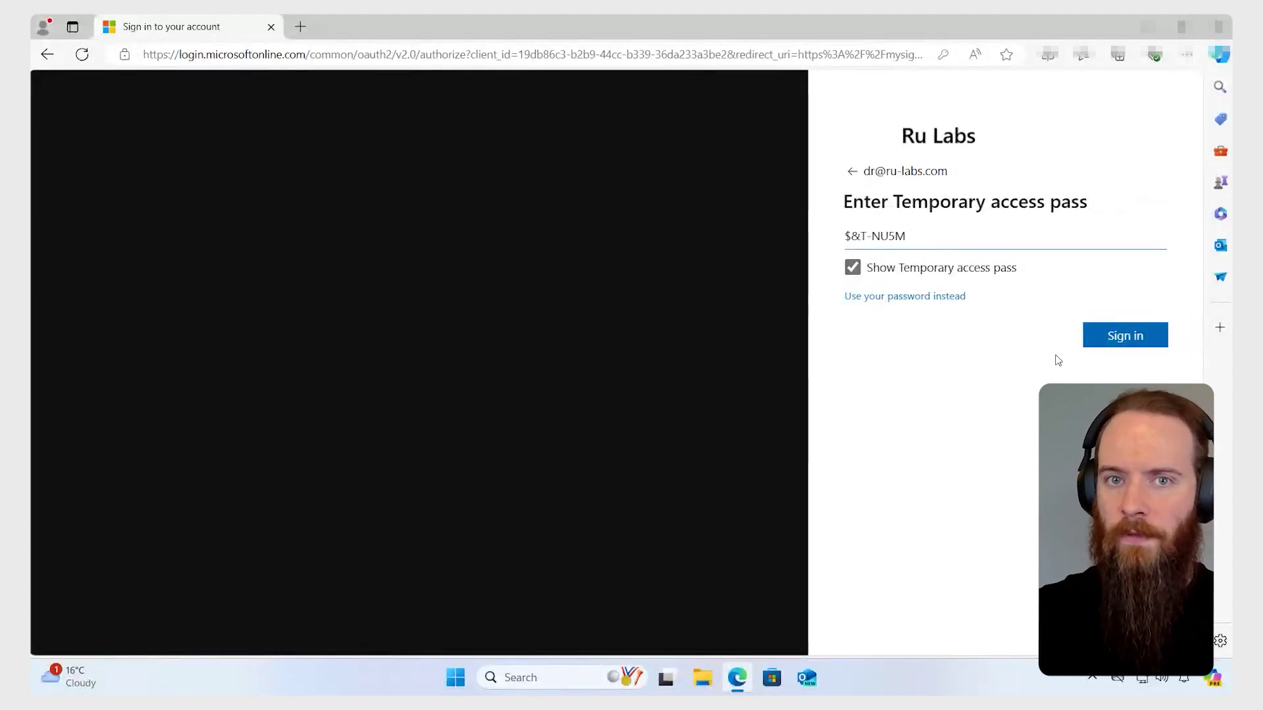
{"action": "left_click", "coordinate": [1110, 341]}
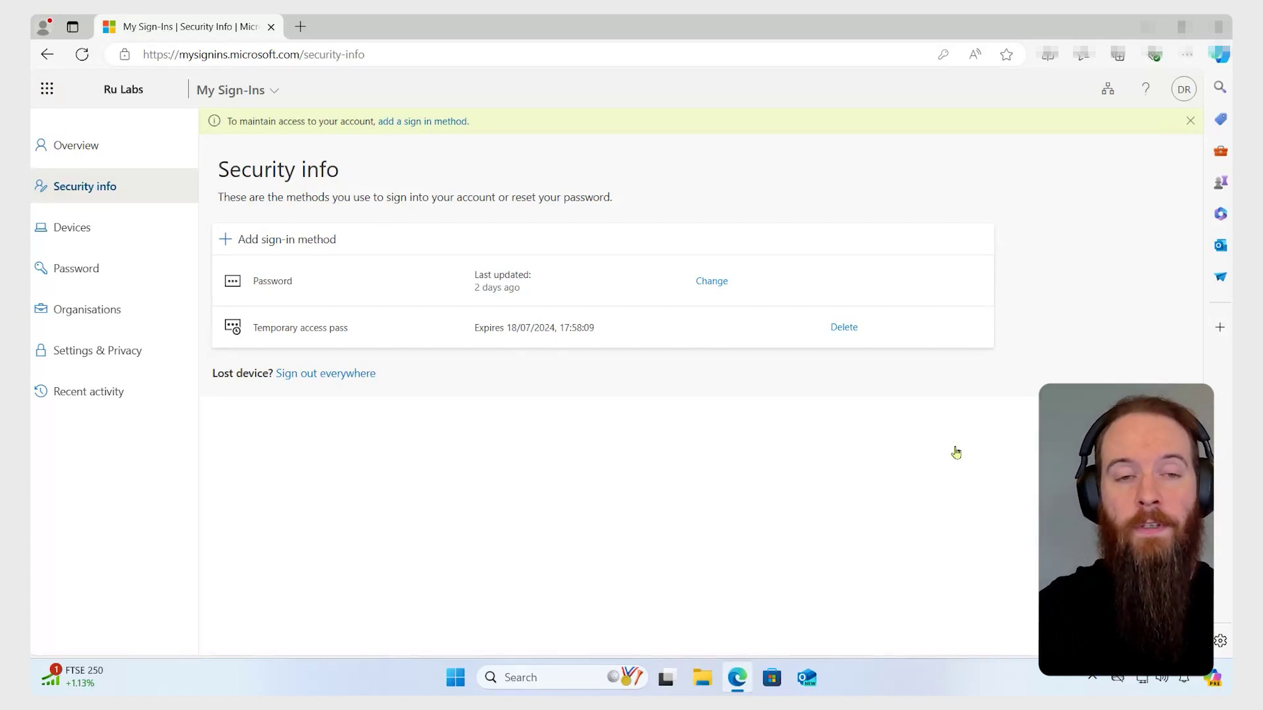
Add a Security key sign-in method of the USB device type.
{"action": "left_click", "coordinate": [274, 241]}
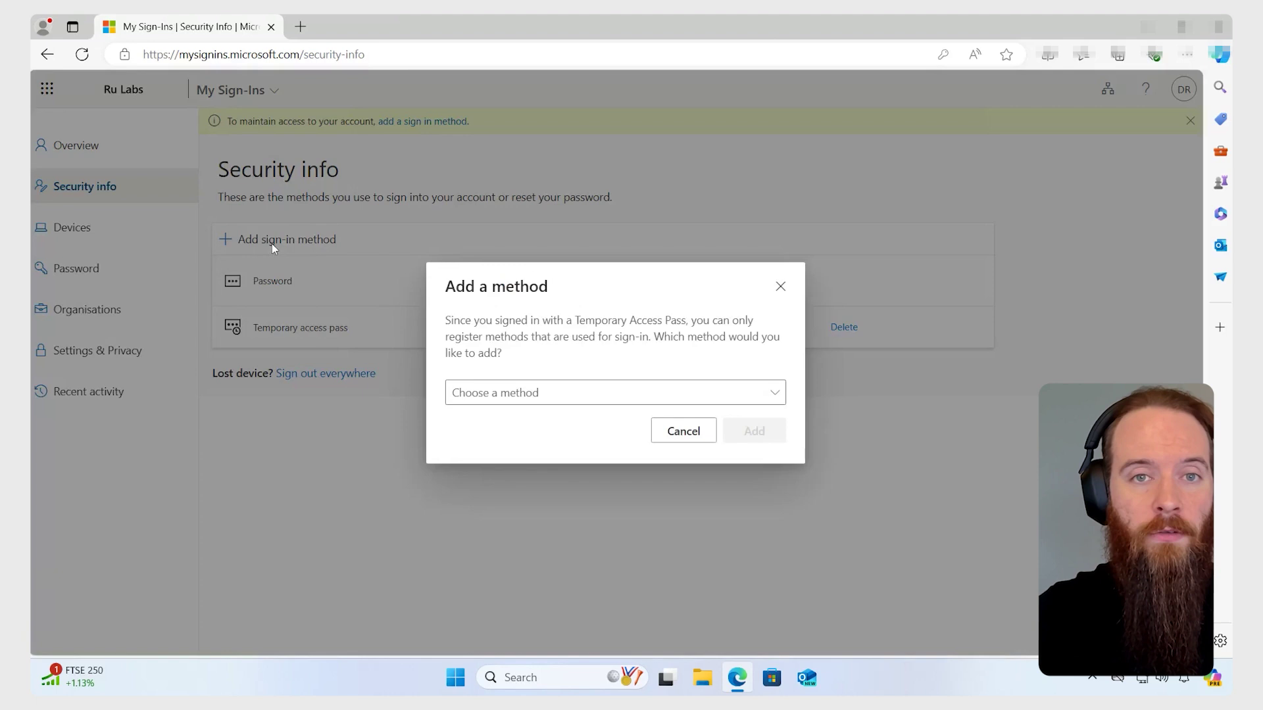
{"action": "left_click", "coordinate": [535, 393]}
{"action": "left_click", "coordinate": [534, 473]}
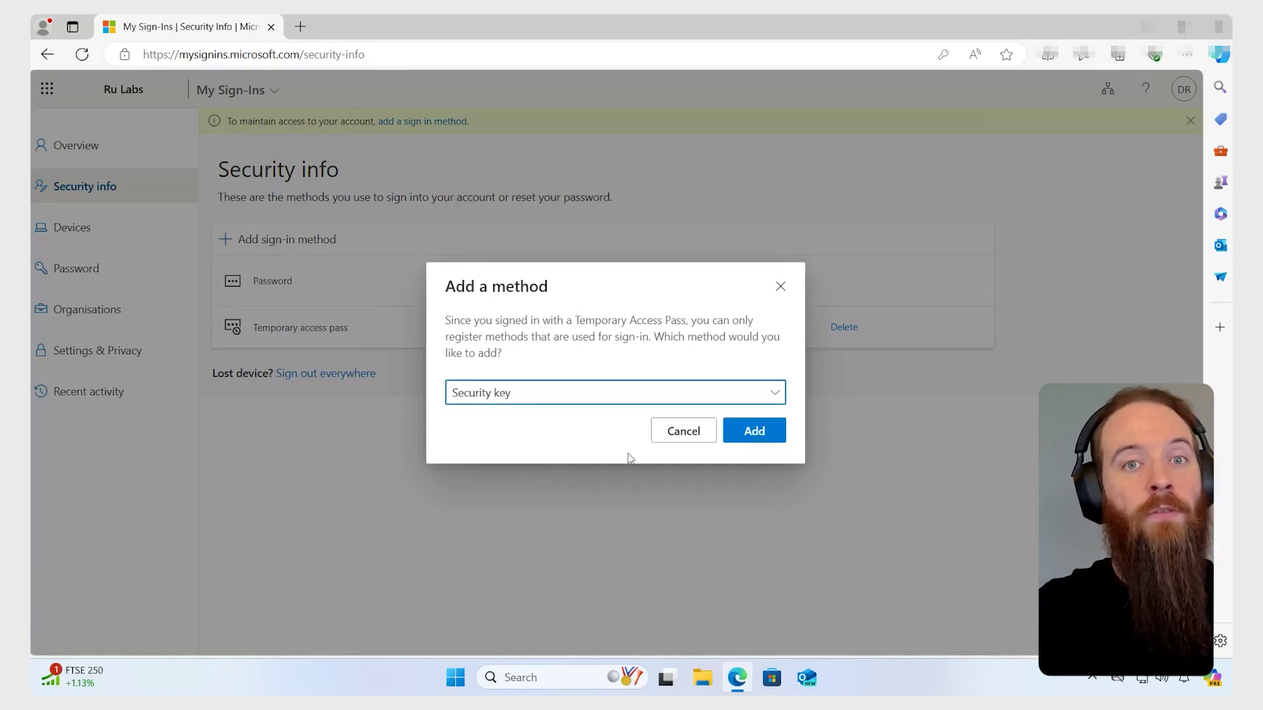
{"action": "left_click", "coordinate": [750, 434]}
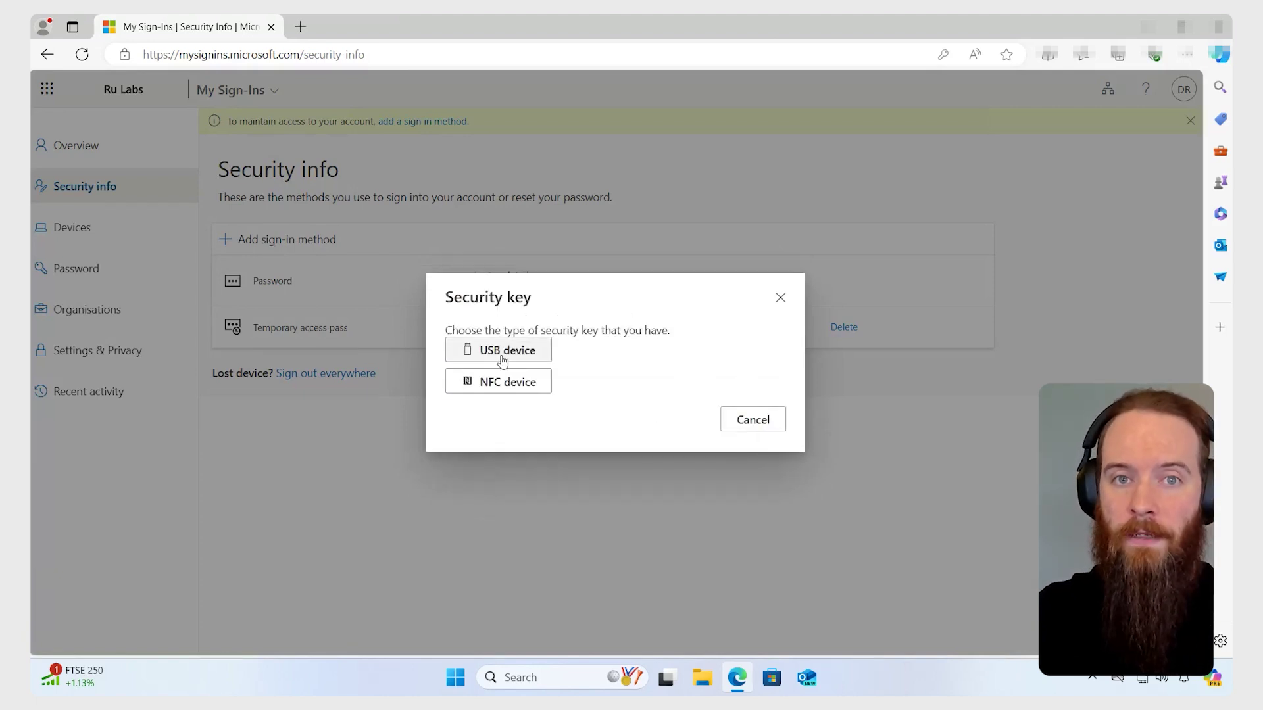
{"action": "left_click", "coordinate": [502, 355]}
{"action": "left_click", "coordinate": [774, 442]}
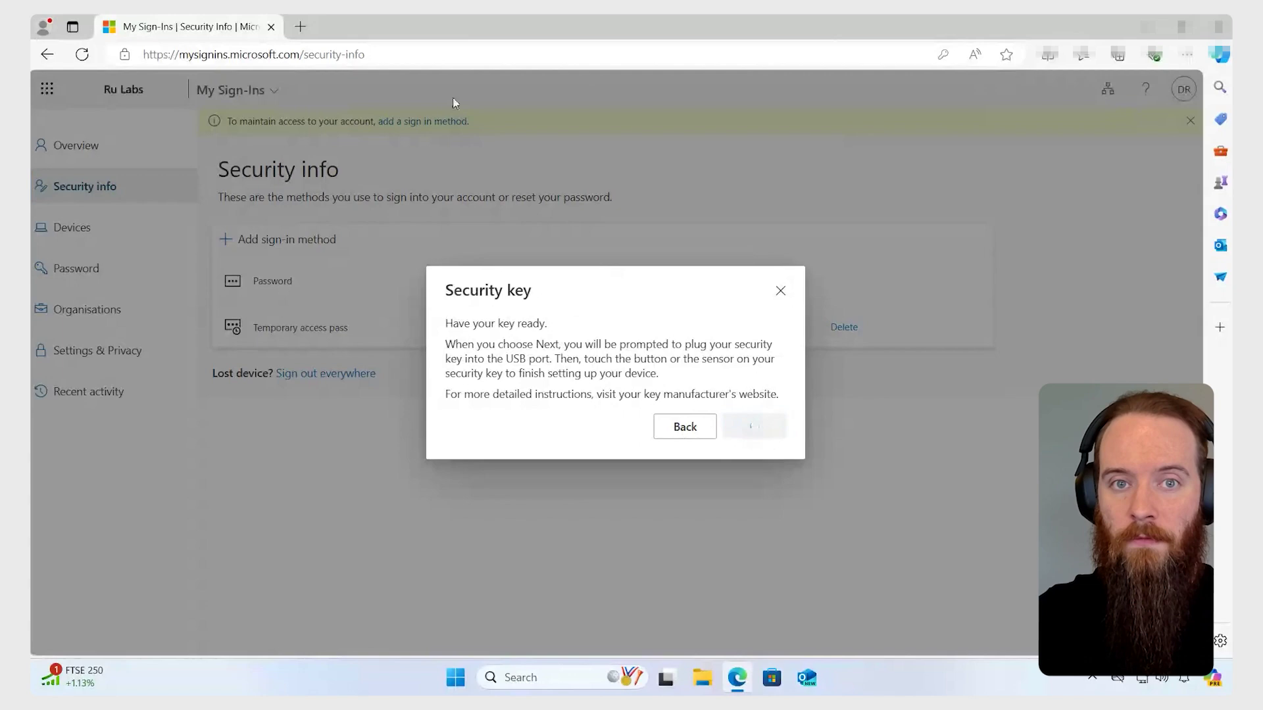
Connect the YubiKey to the virtual machine as a removable device.
{"action": "left_click", "coordinate": [230, 22]}
{"action": "mouse_move", "coordinate": [276, 53]}
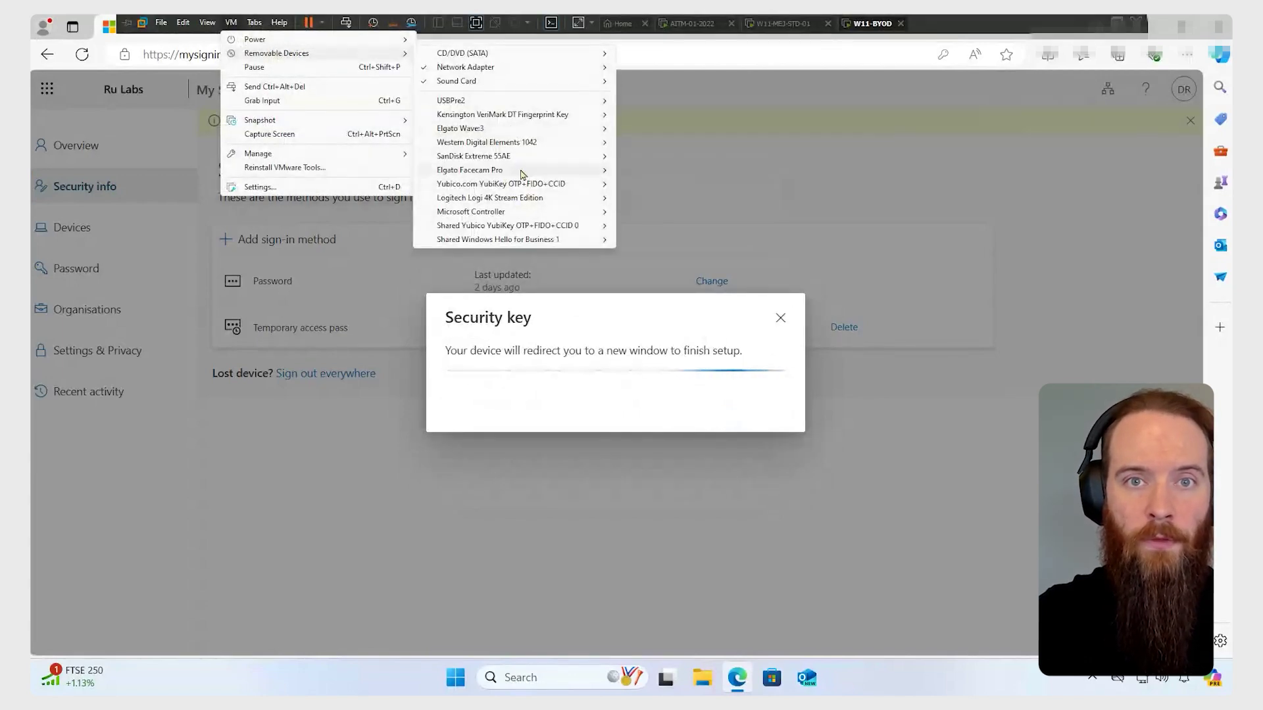
{"action": "mouse_move", "coordinate": [523, 183]}
{"action": "left_click", "coordinate": [658, 184]}
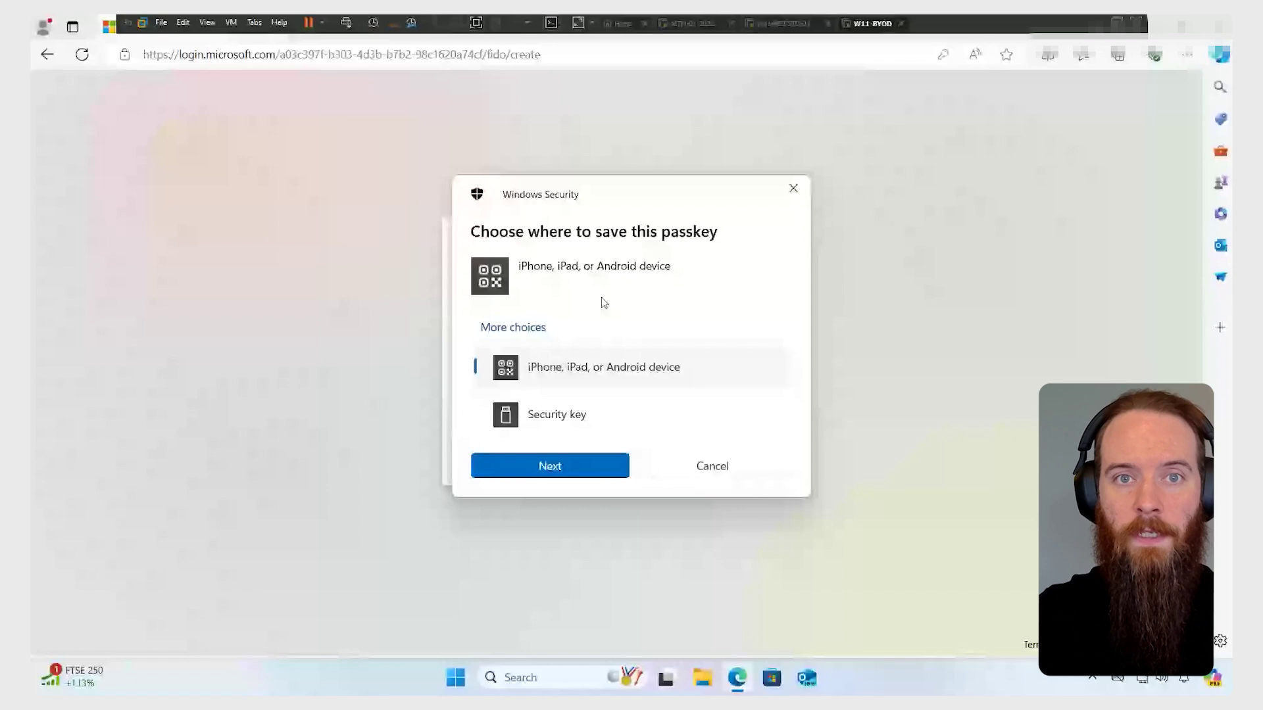
Save the passkey onto the security key, confirming with its PIN.
{"action": "left_click", "coordinate": [556, 414]}
{"action": "left_click", "coordinate": [569, 469]}
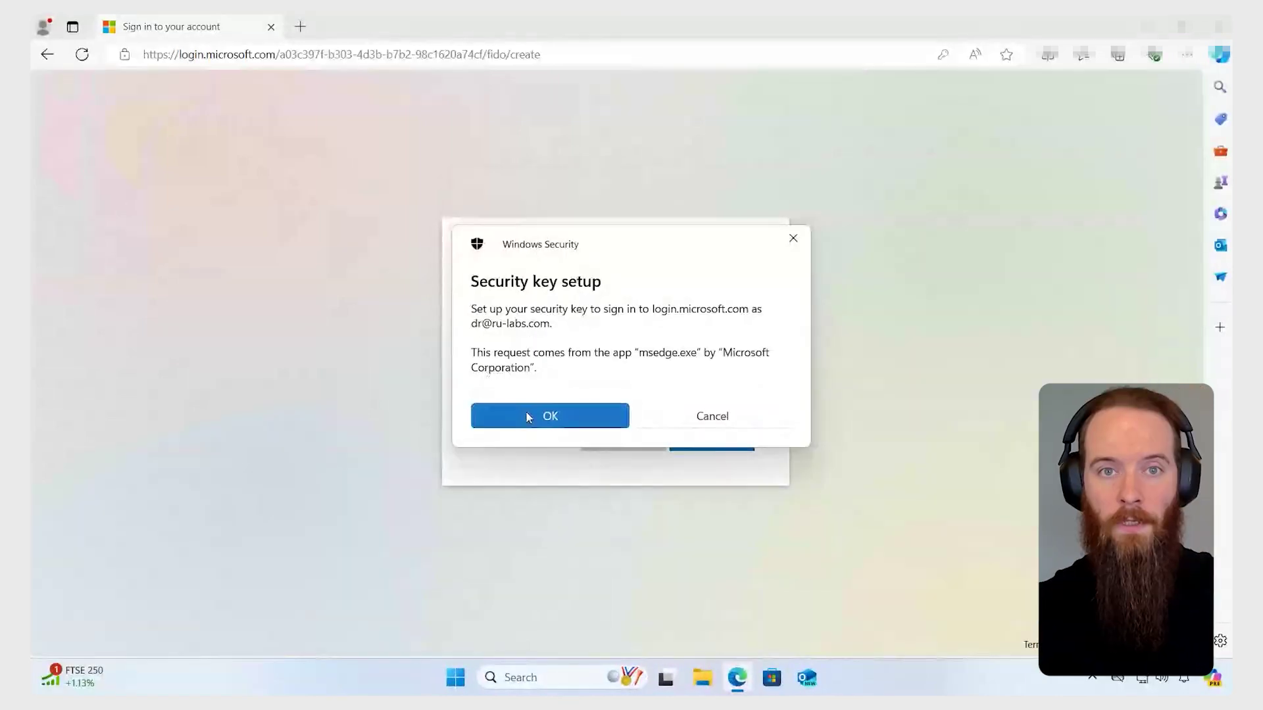
{"action": "left_click", "coordinate": [528, 417]}
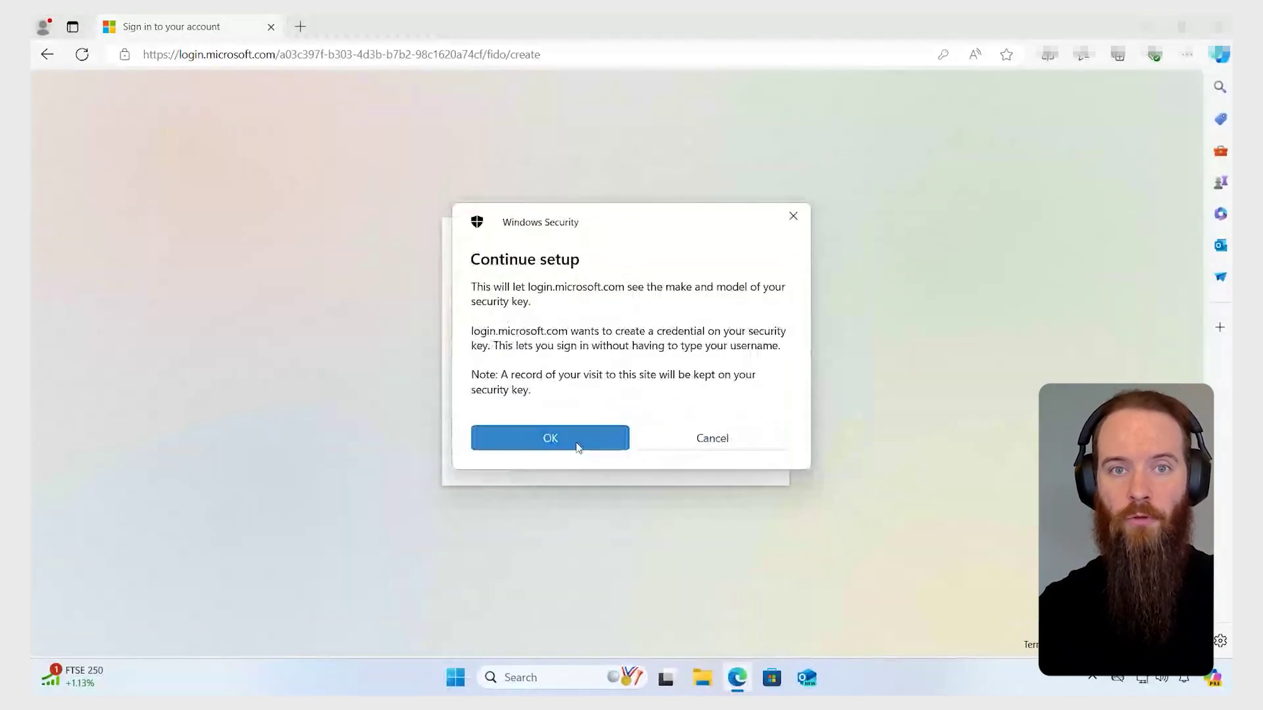
{"action": "left_click", "coordinate": [578, 447]}
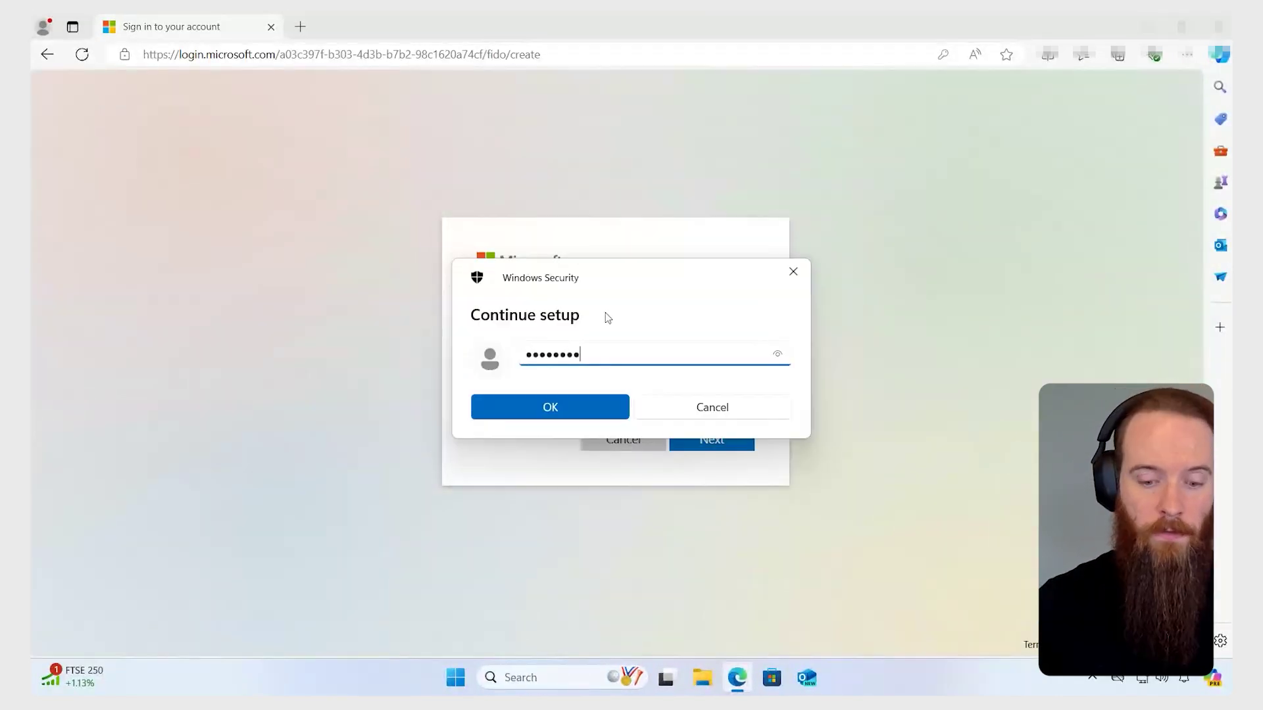
{"action": "key", "text": "Return"}
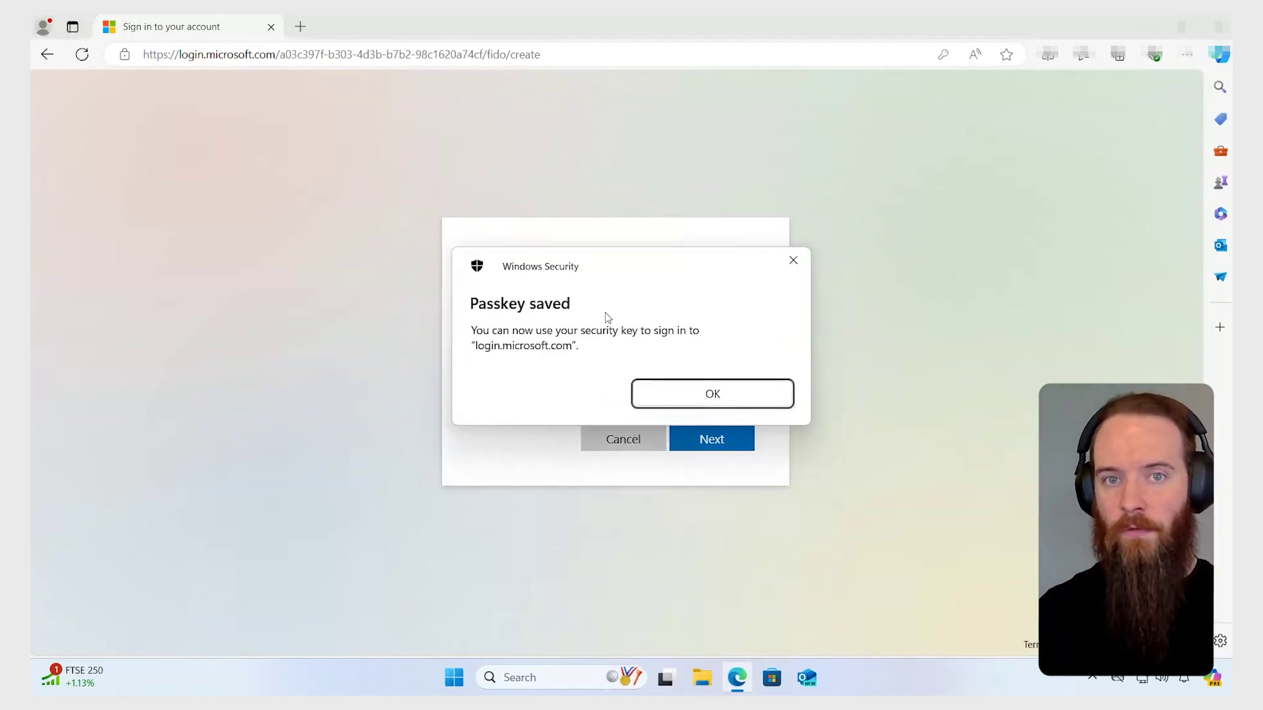
{"action": "key", "text": "Return"}
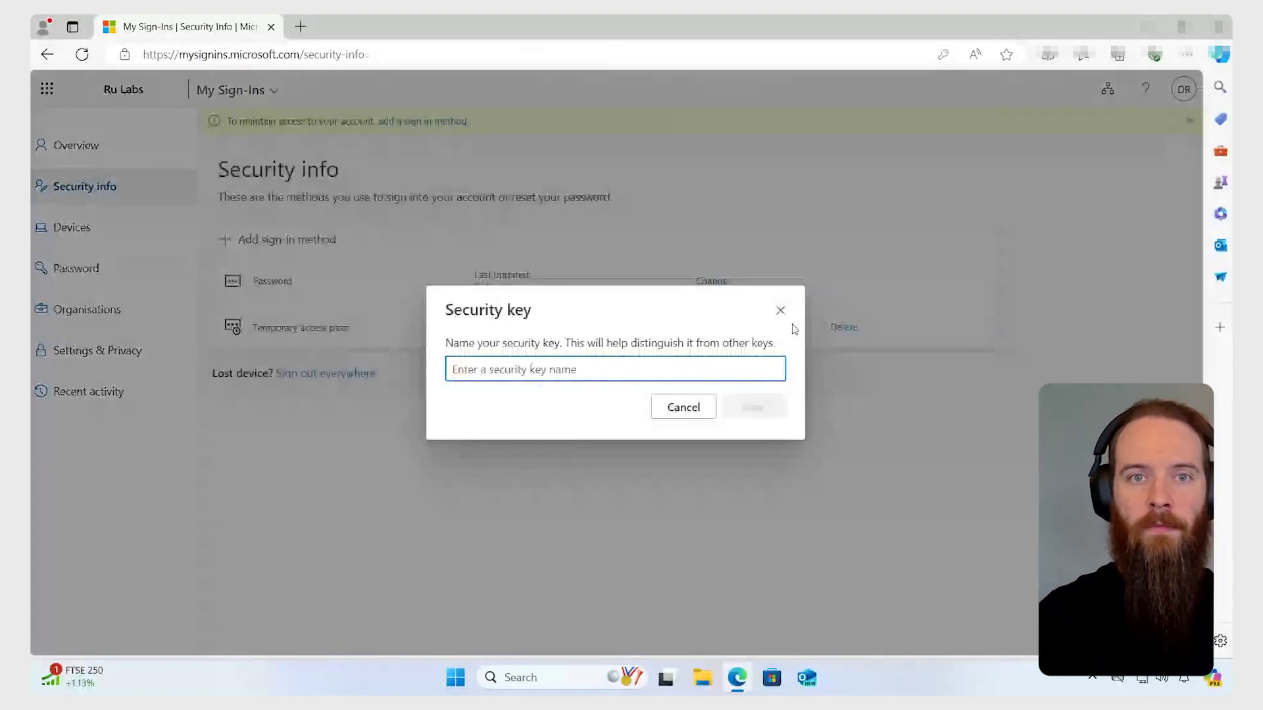
Name the security key 'YubiKey 5C' and finish the registration.
{"action": "type", "text": "Y"}
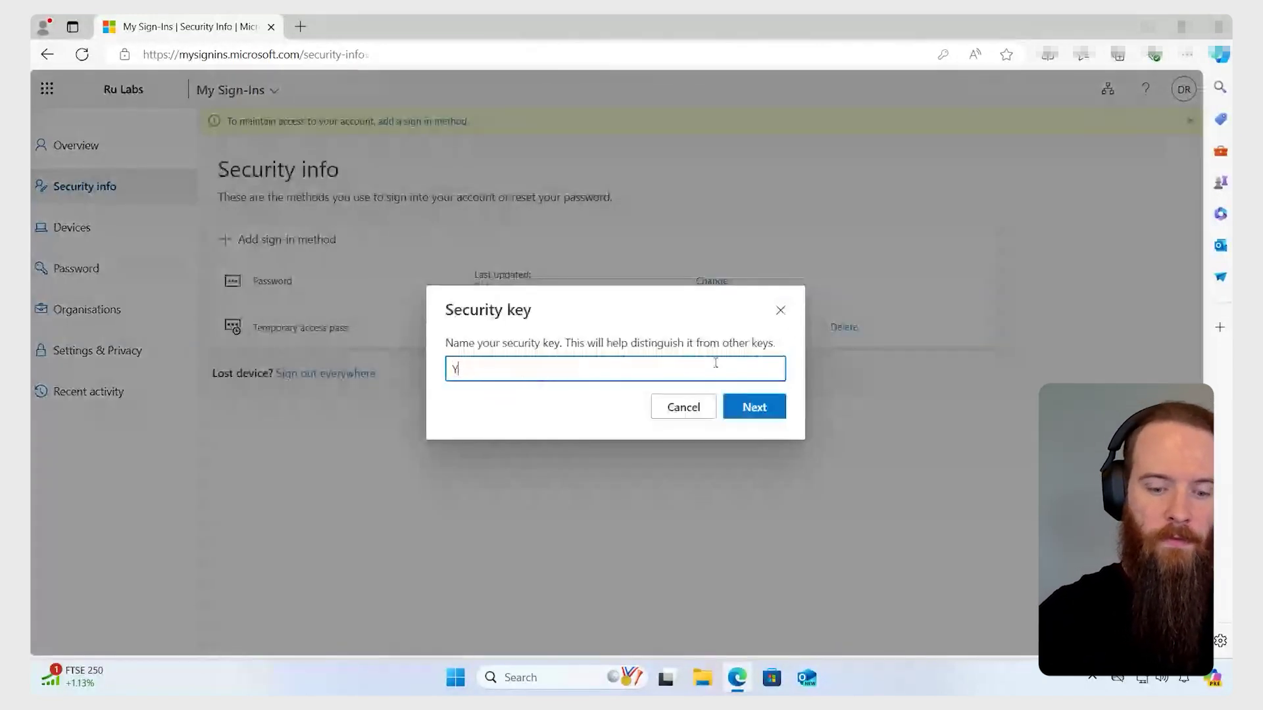
{"action": "type", "text": "ubiKey 5C"}
{"action": "left_click", "coordinate": [745, 405]}
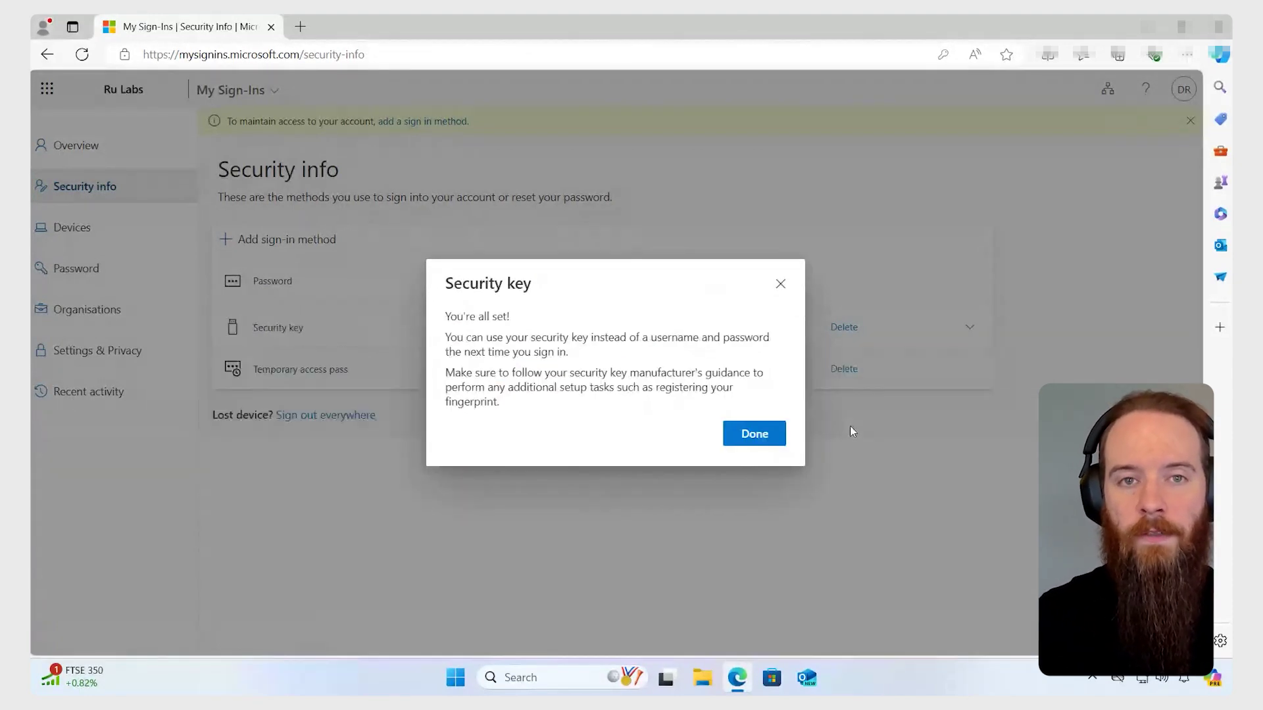
{"action": "left_click", "coordinate": [763, 435]}
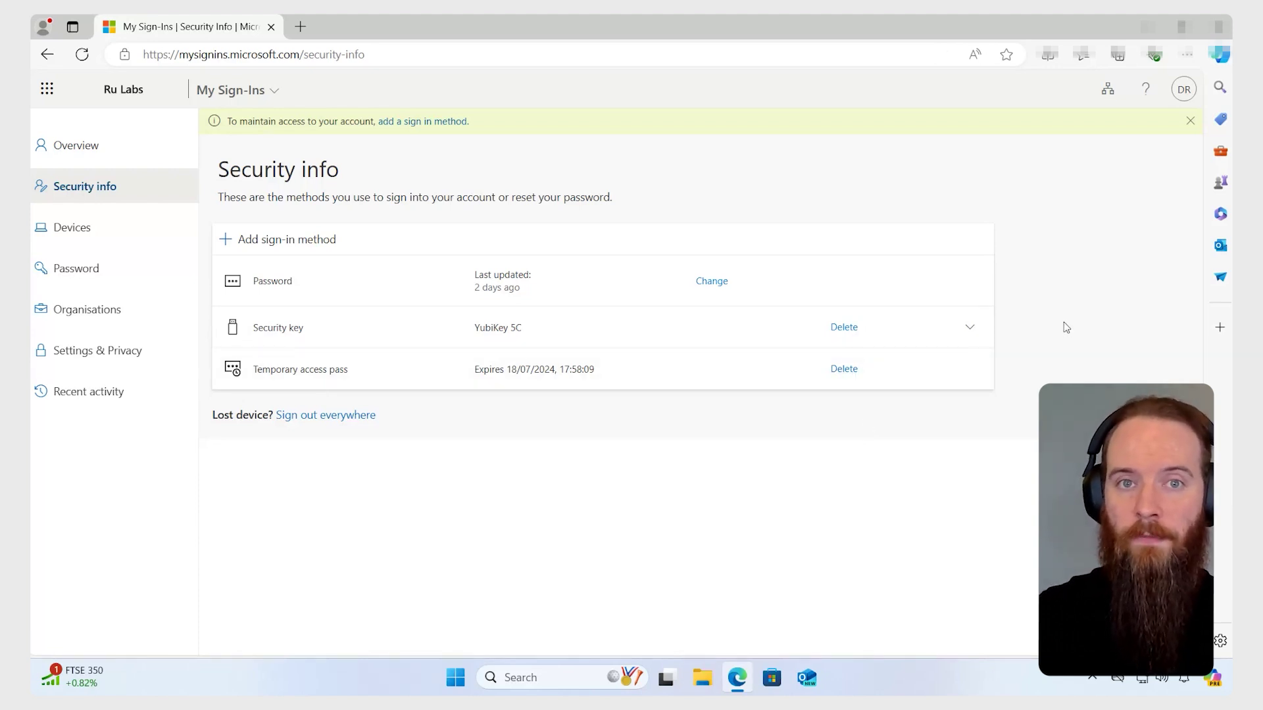
Sign the account out of My Sign-Ins.
{"action": "left_click", "coordinate": [1181, 93]}
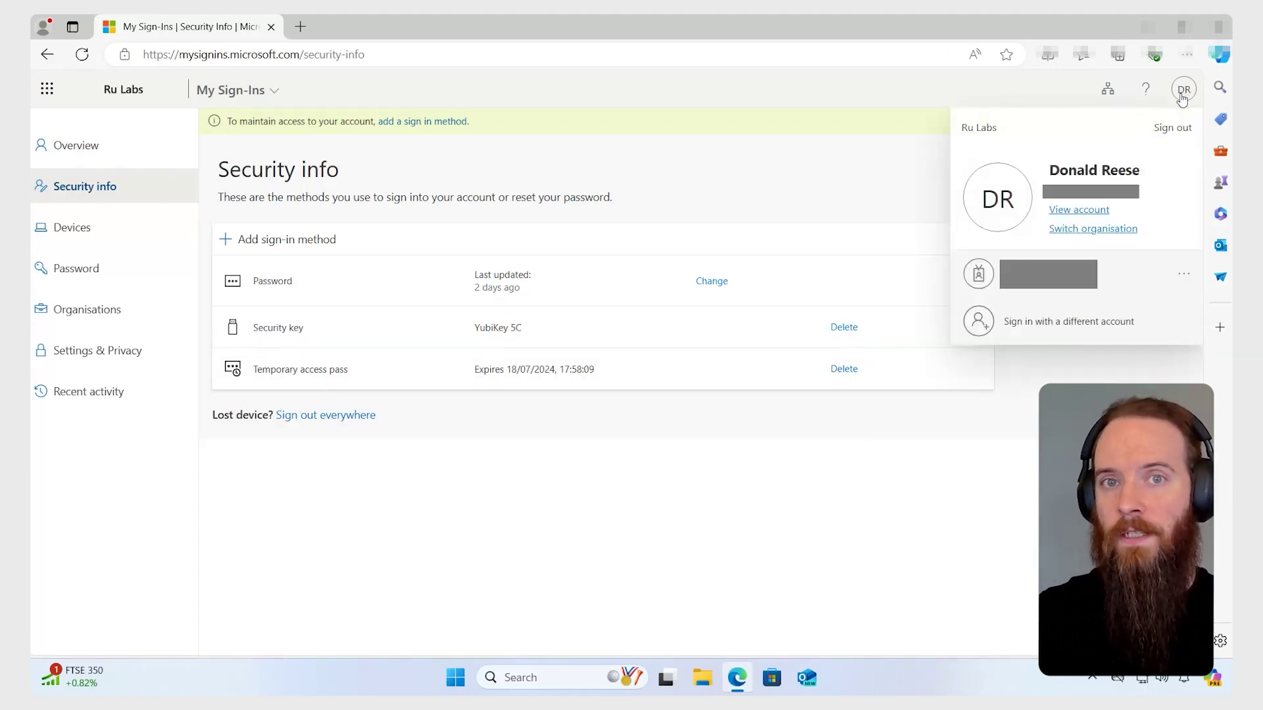
{"action": "left_click", "coordinate": [1160, 142]}
{"action": "left_click", "coordinate": [668, 357]}
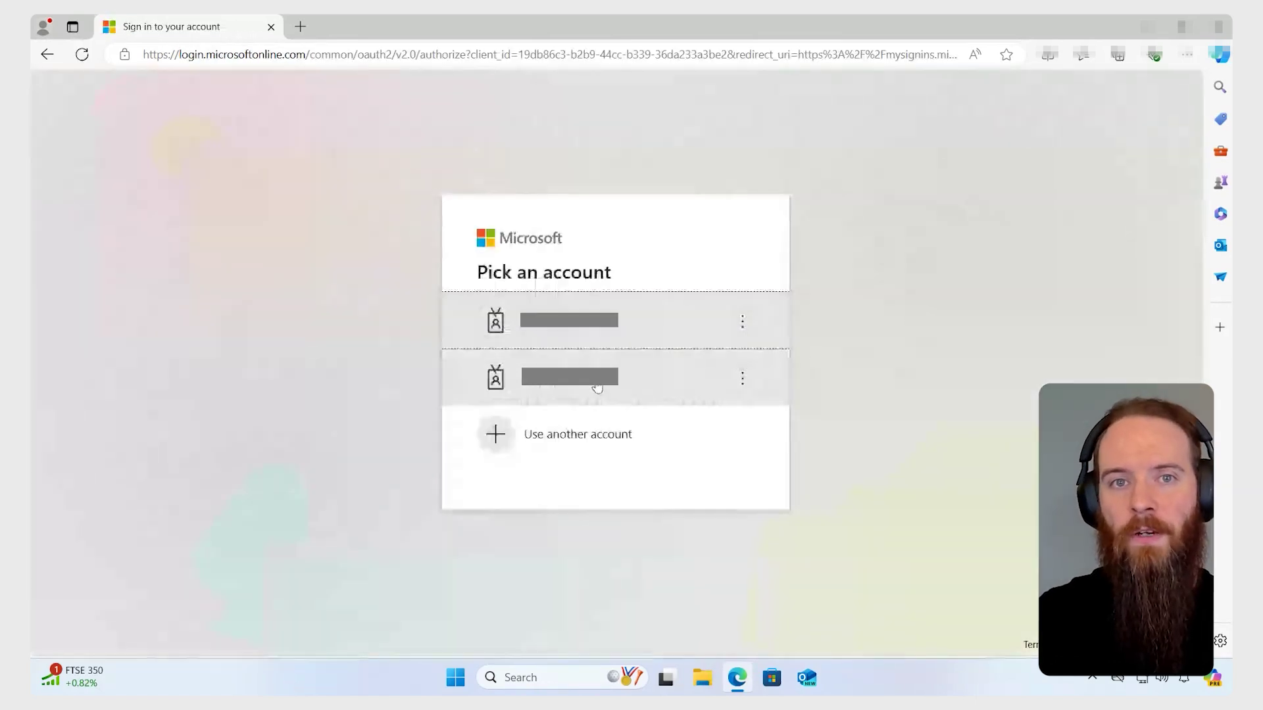
Sign back in with the security key and its PIN, declining to stay signed in.
{"action": "left_click", "coordinate": [615, 331]}
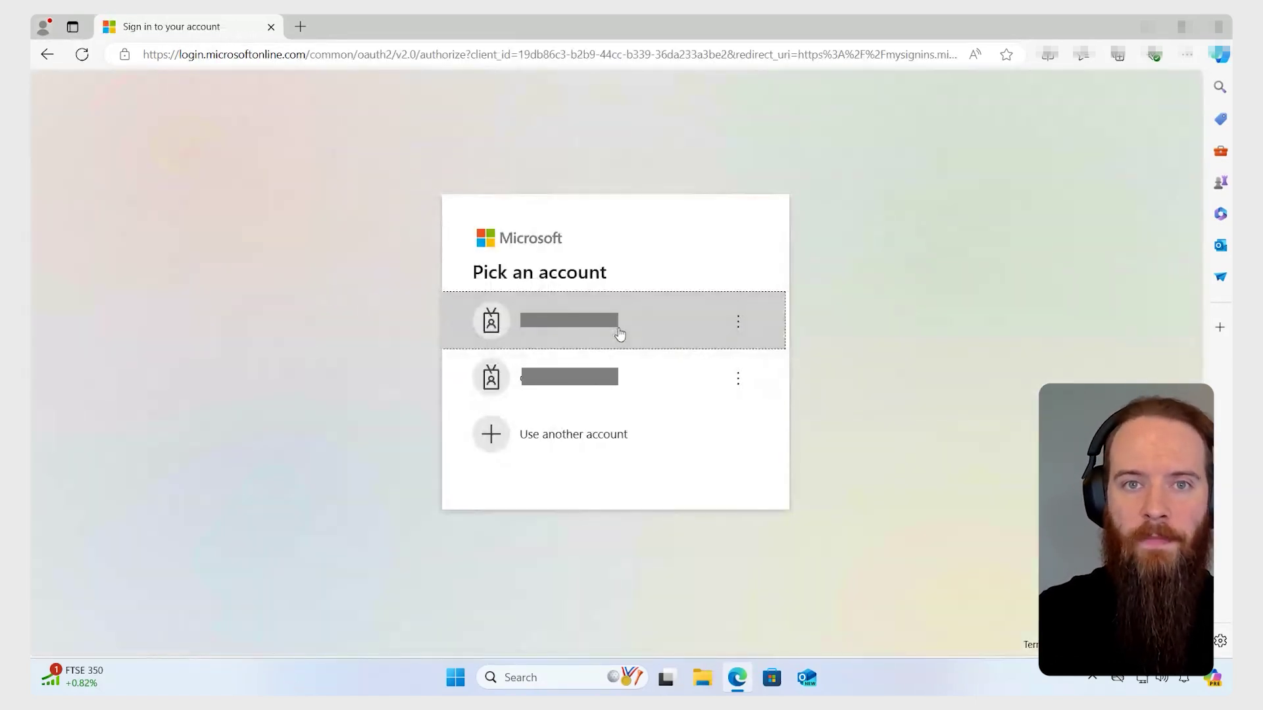
{"action": "left_click", "coordinate": [909, 271]}
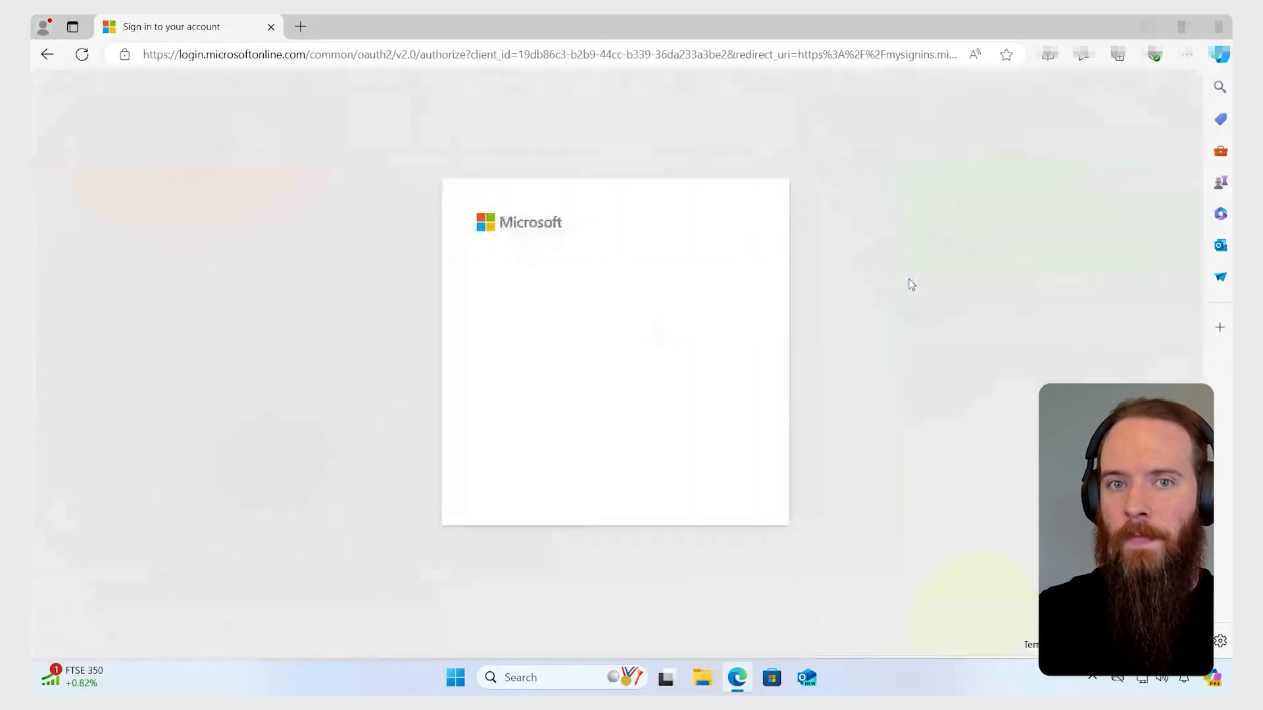
{"action": "left_click", "coordinate": [682, 310]}
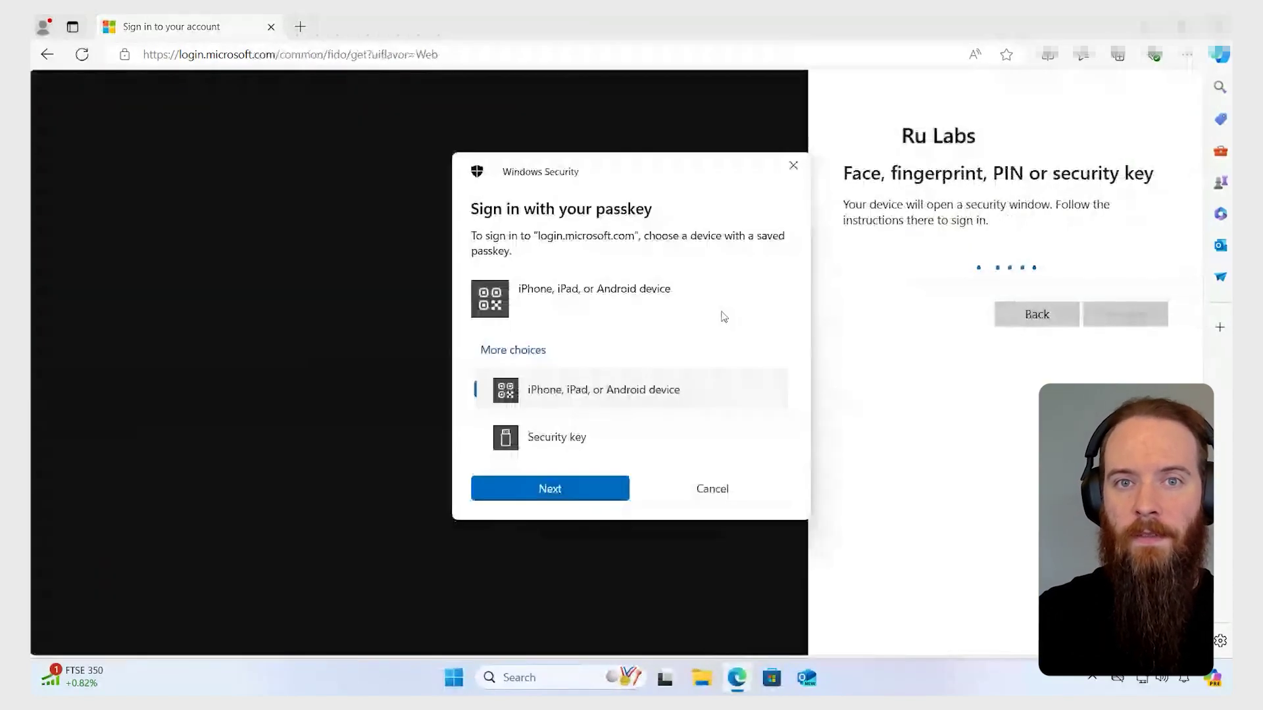
{"action": "type", "text": "••••••••"}
{"action": "key", "text": "Return"}
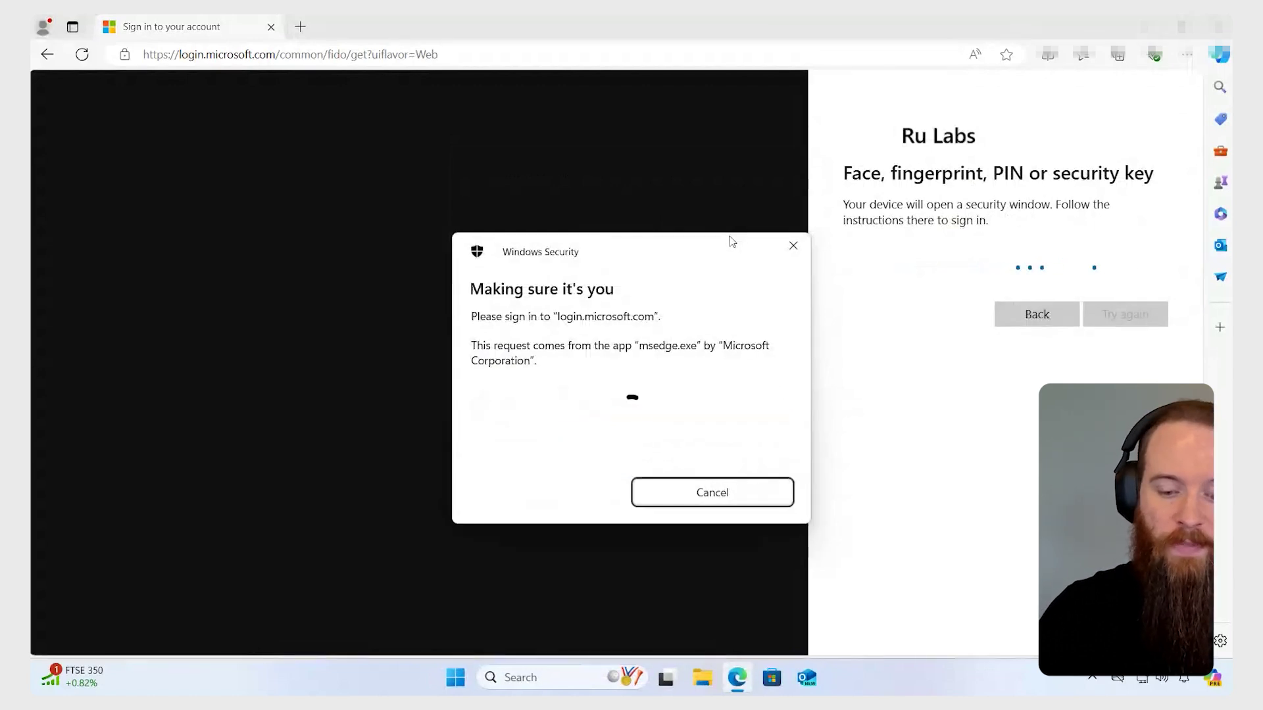
{"action": "left_click", "coordinate": [1007, 318]}
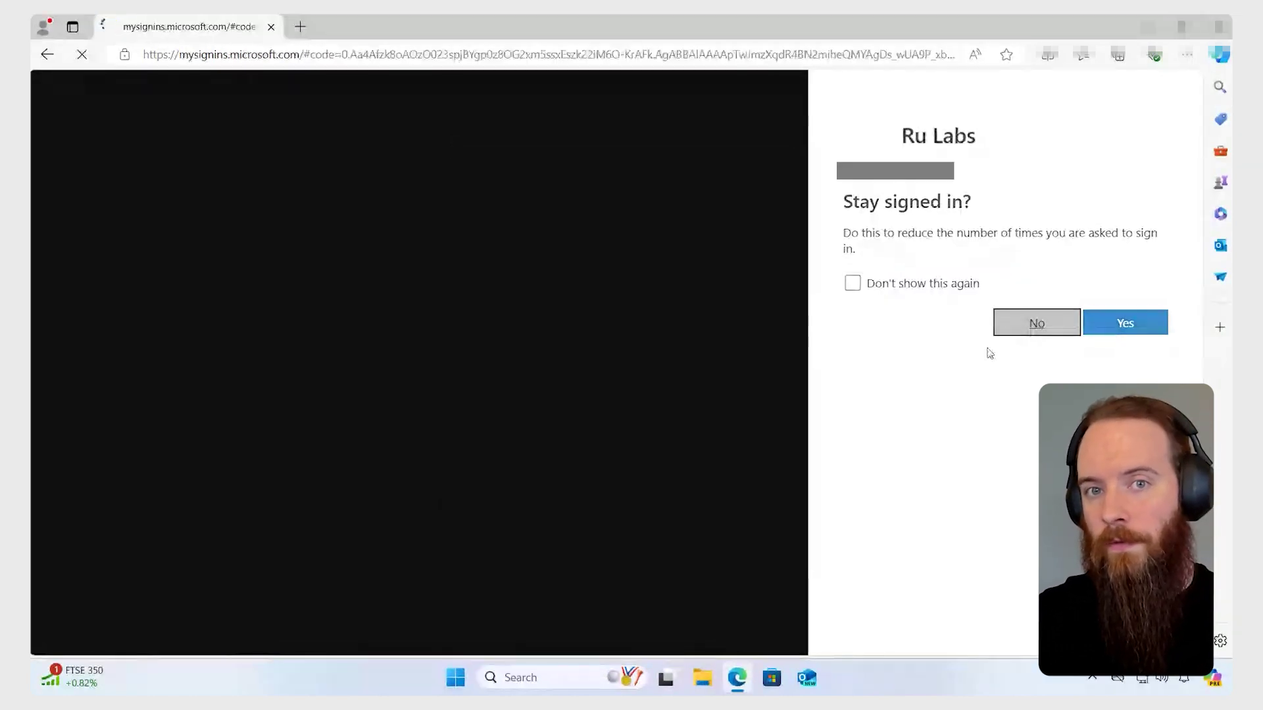